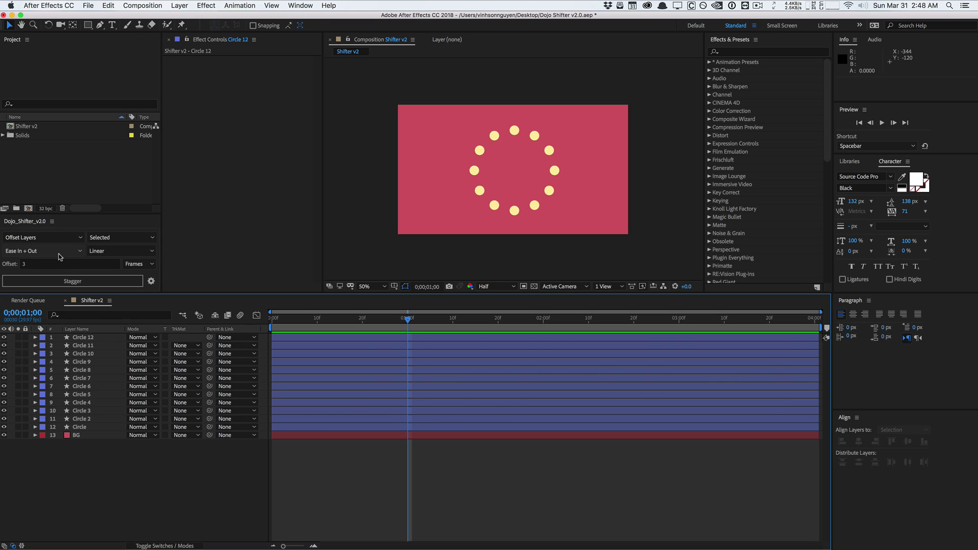
left_click_drag(316, 319, 420, 313)
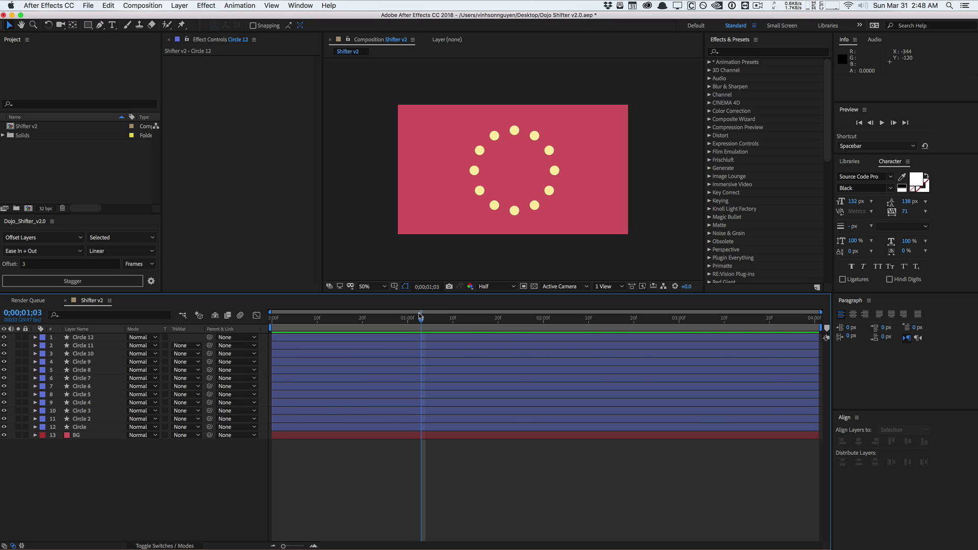
left_click(407, 317)
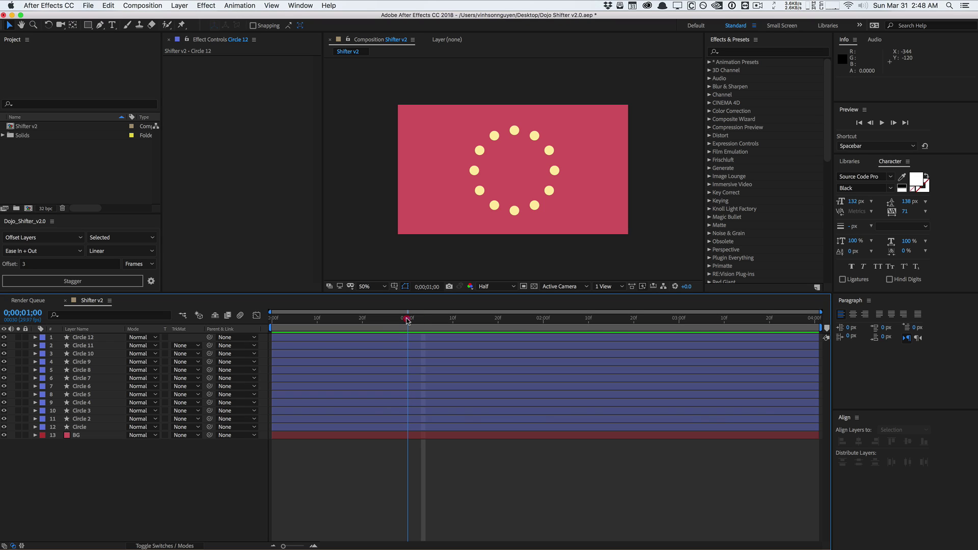
left_click(93, 342)
left_click(90, 427)
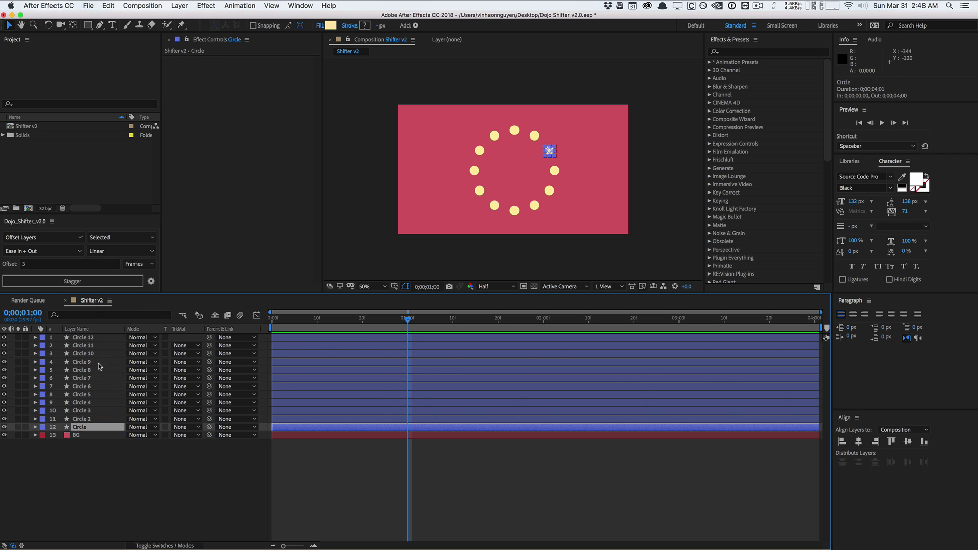
left_click(94, 338, "shift")
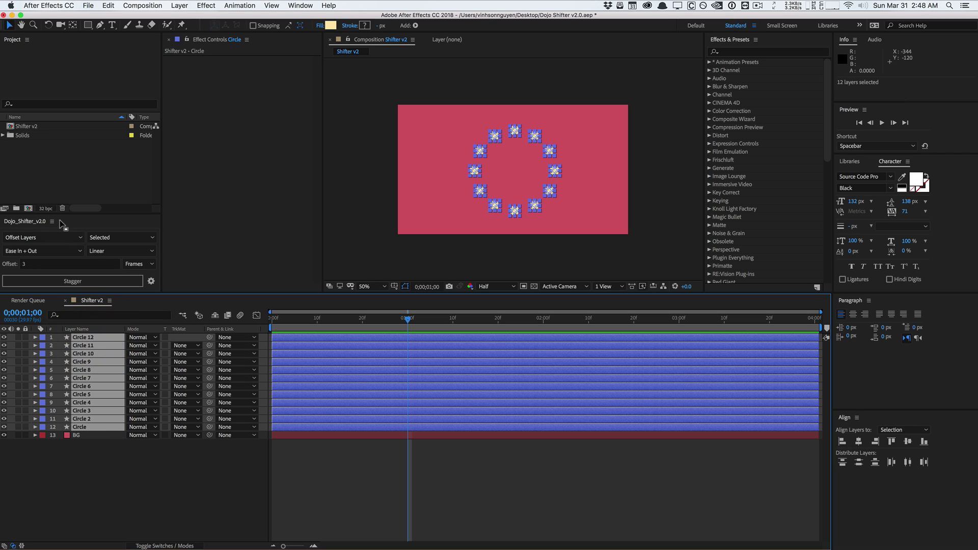
key("F2")
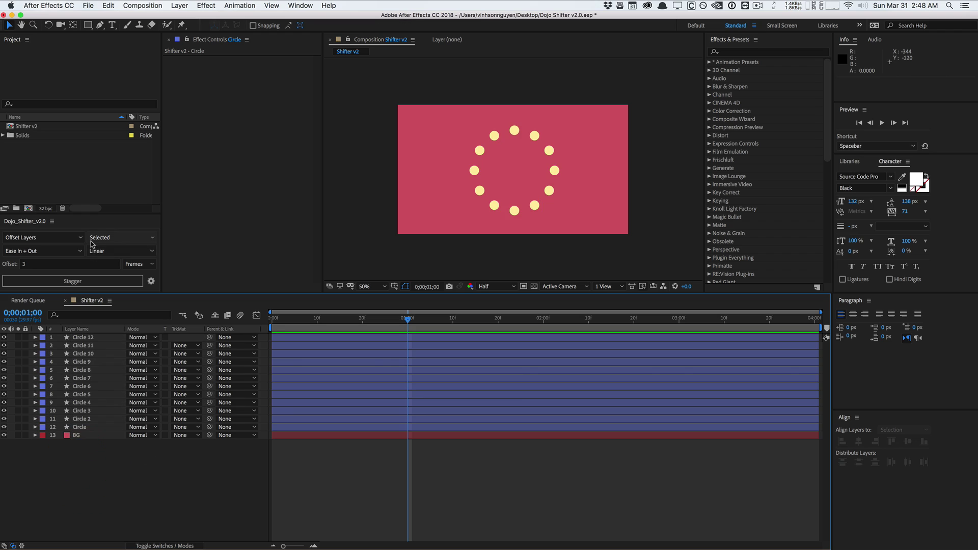
left_click(92, 238)
left_click(93, 248)
left_click(102, 251)
left_click(102, 255)
left_click(72, 281)
left_click(98, 459)
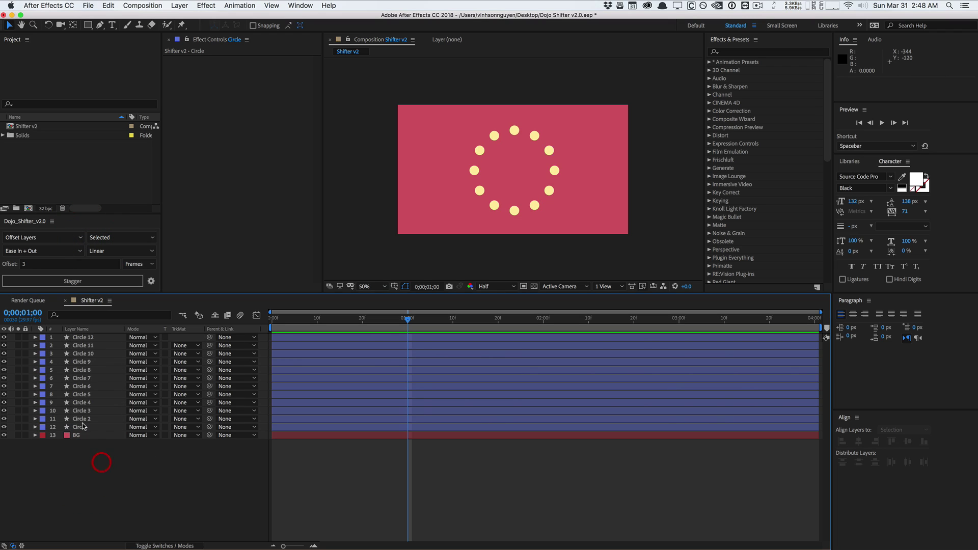
- Select all twelve circle layers, from Circle to Circle 12, and choose Selected as the offset order
left_click(79, 428)
left_click(81, 338, "shift")
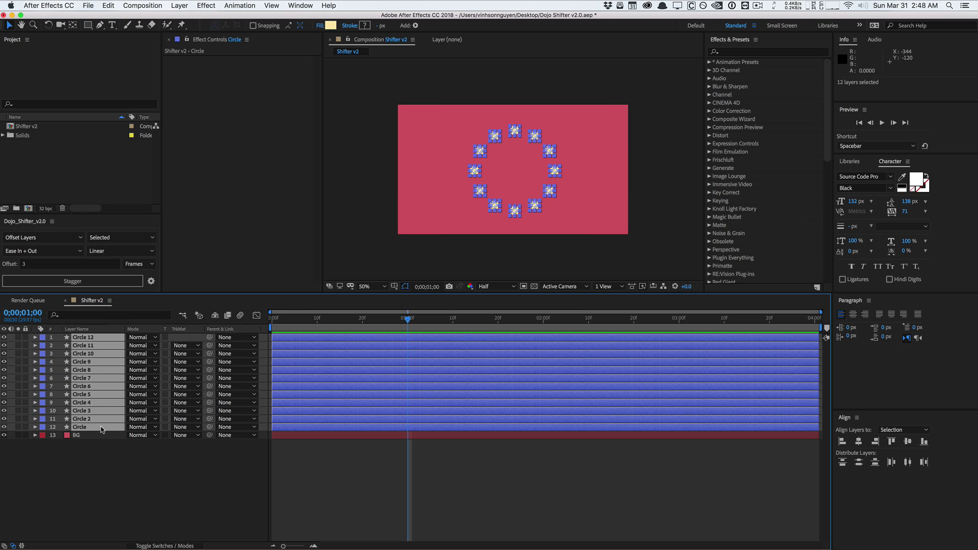
left_click(112, 238)
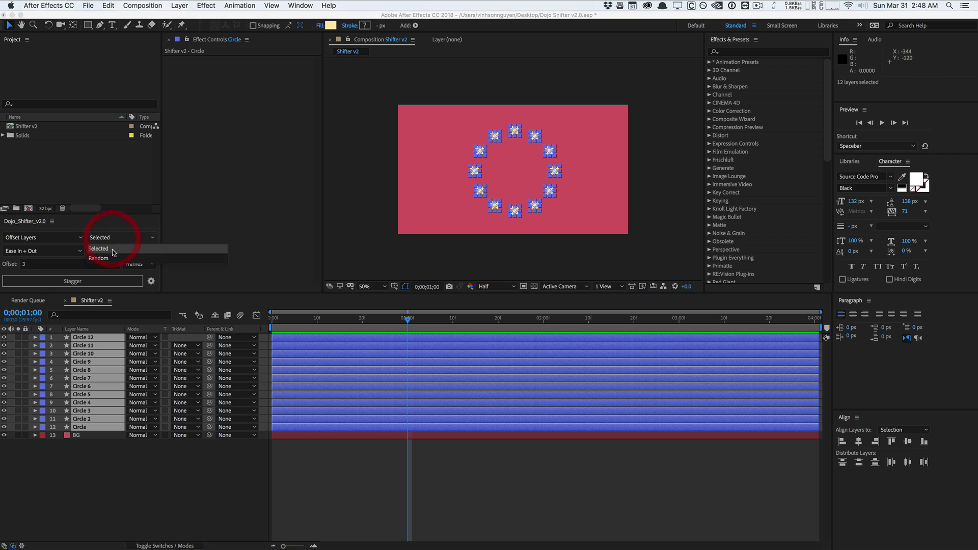
left_click(114, 250)
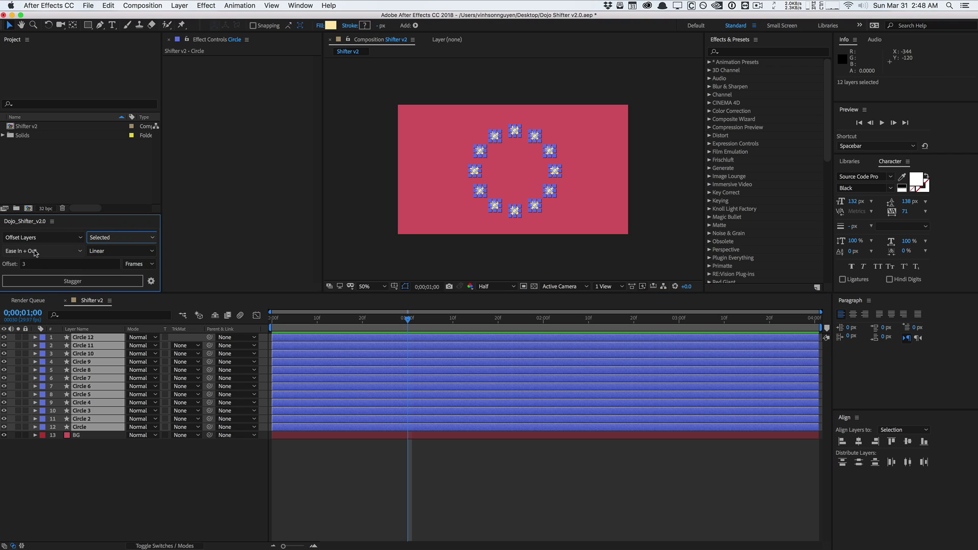
- Stagger the selected circle layers by 3 frames using Ease In + Out with Linear strength
left_click(35, 251)
left_click(35, 252)
left_click(35, 251)
left_click(35, 251)
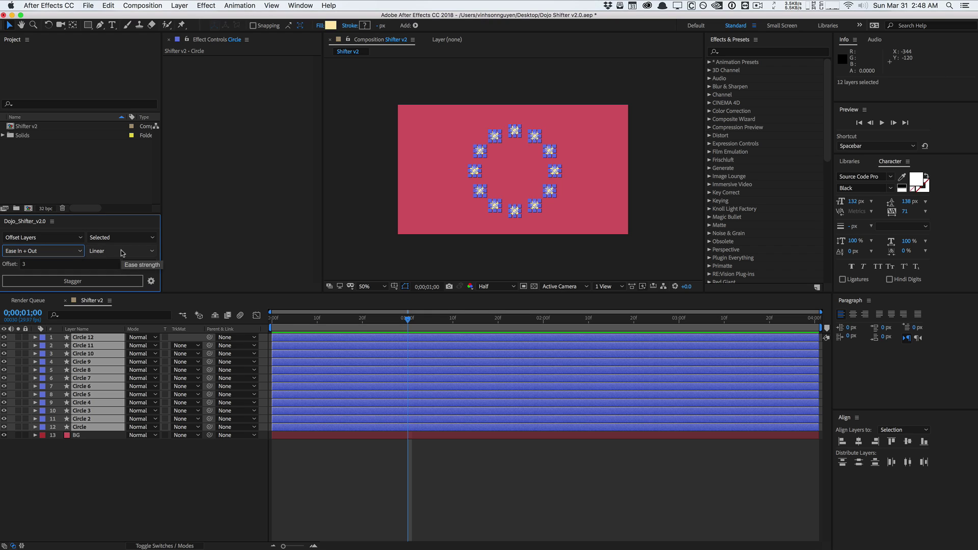
left_click(84, 264)
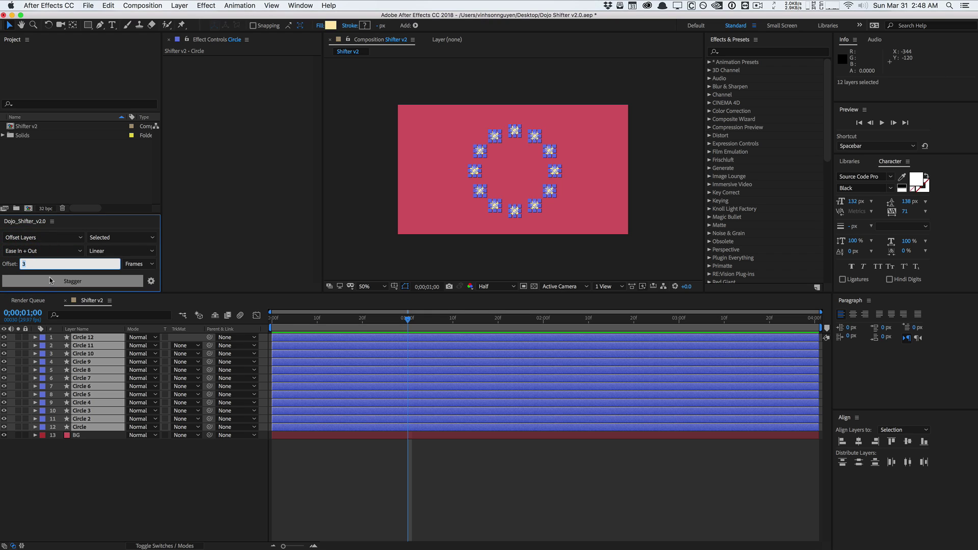
left_click(50, 281)
left_click(251, 475)
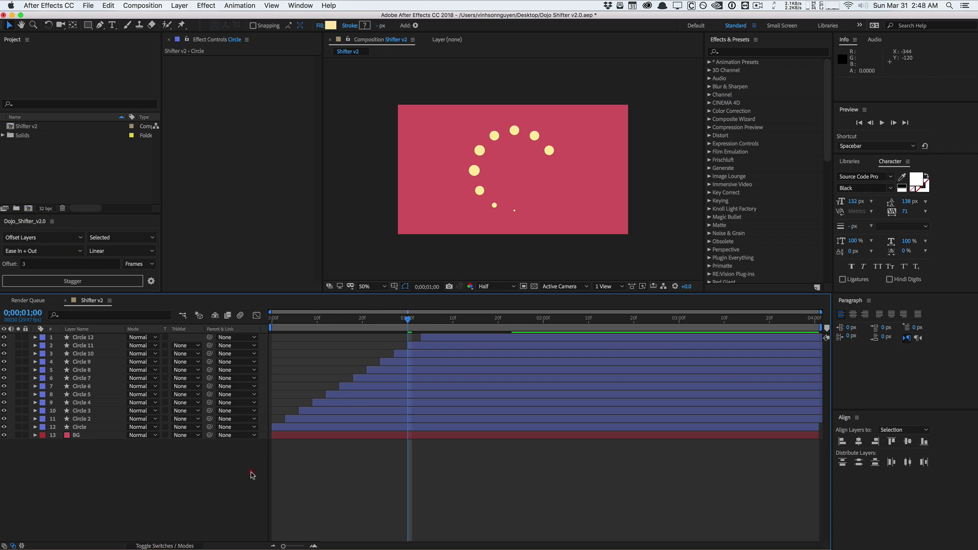
- Preview the linear stagger, scrub through the start of the animation, and undo the offset
key("space")
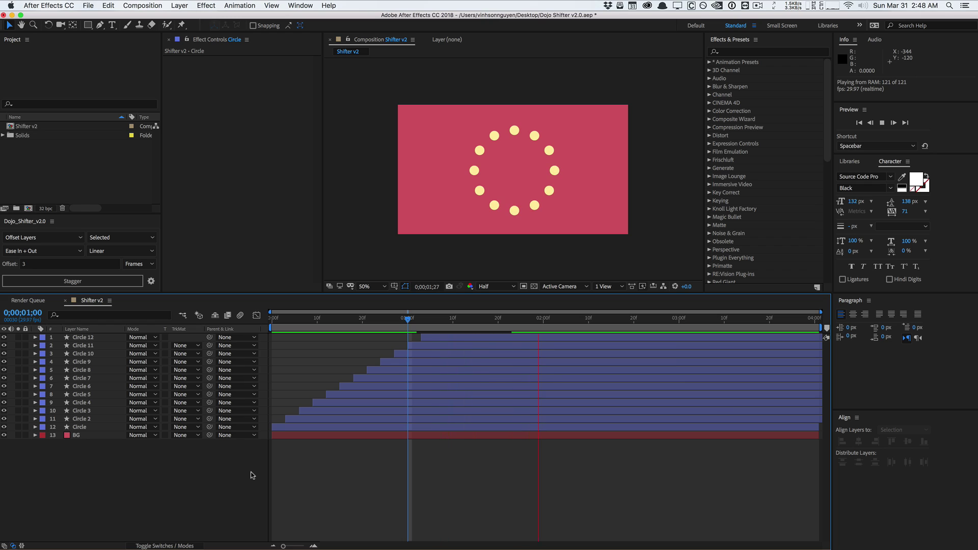
left_click_drag(275, 319, 444, 319)
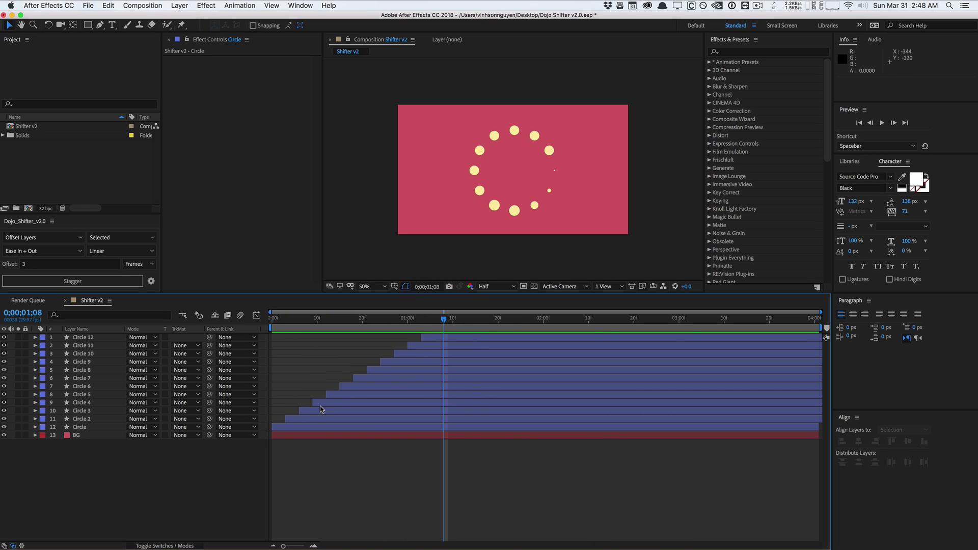
key("super+z")
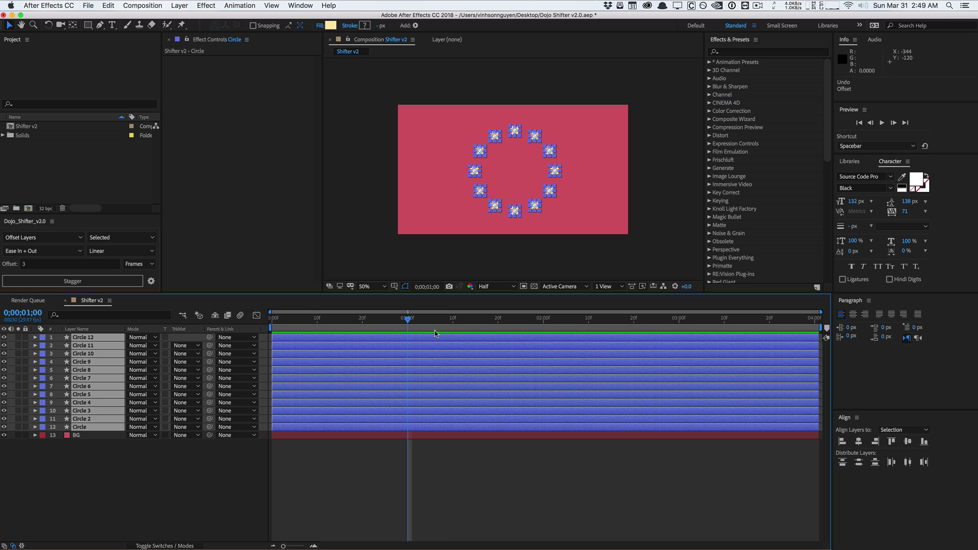
- Set the ease strength to Expo and stagger the circle layers by 3 frames with Ease In + Out
left_click(62, 252)
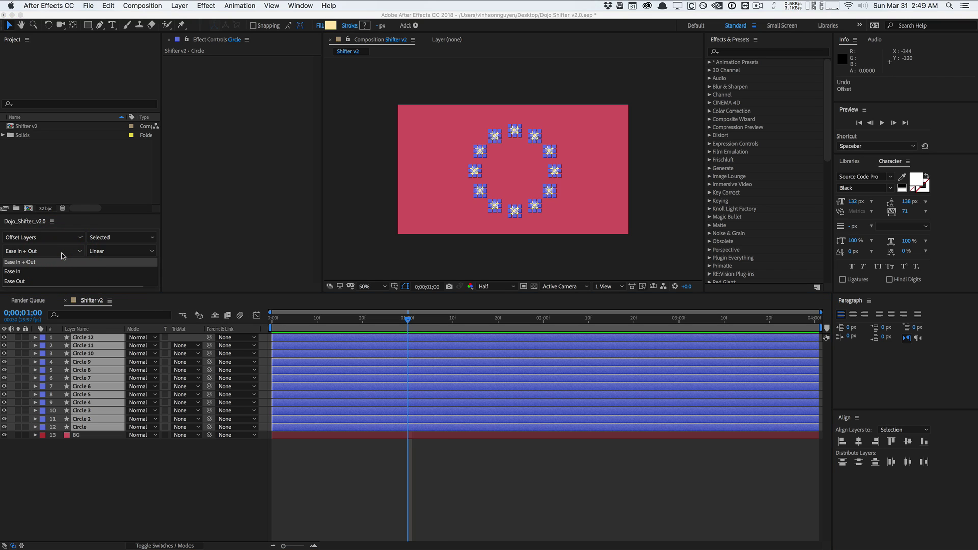
left_click(61, 257)
left_click(105, 253)
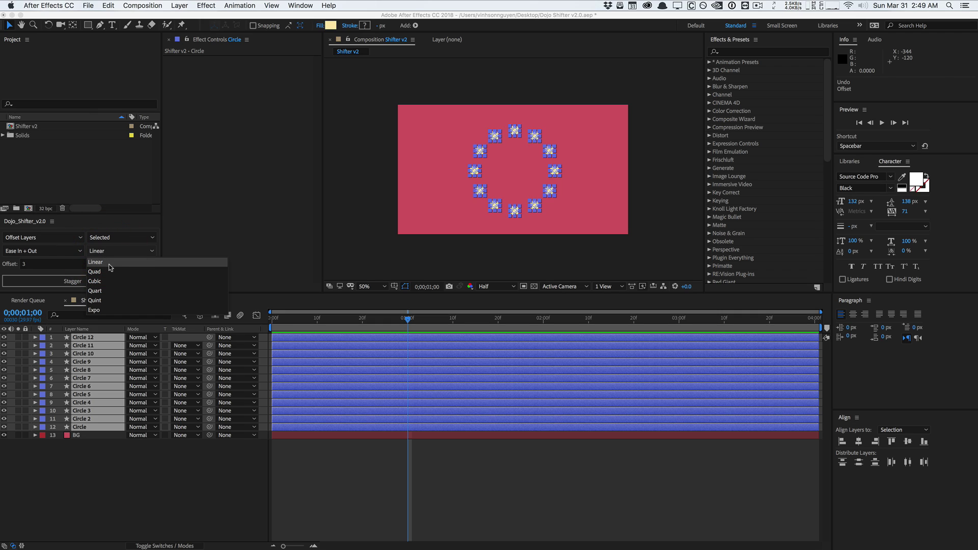
left_click(111, 310)
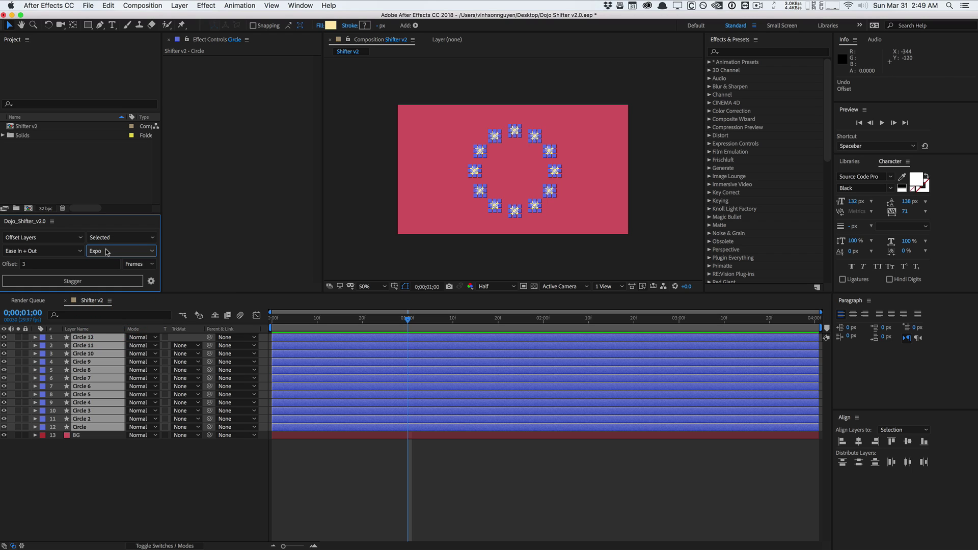
left_click(53, 284)
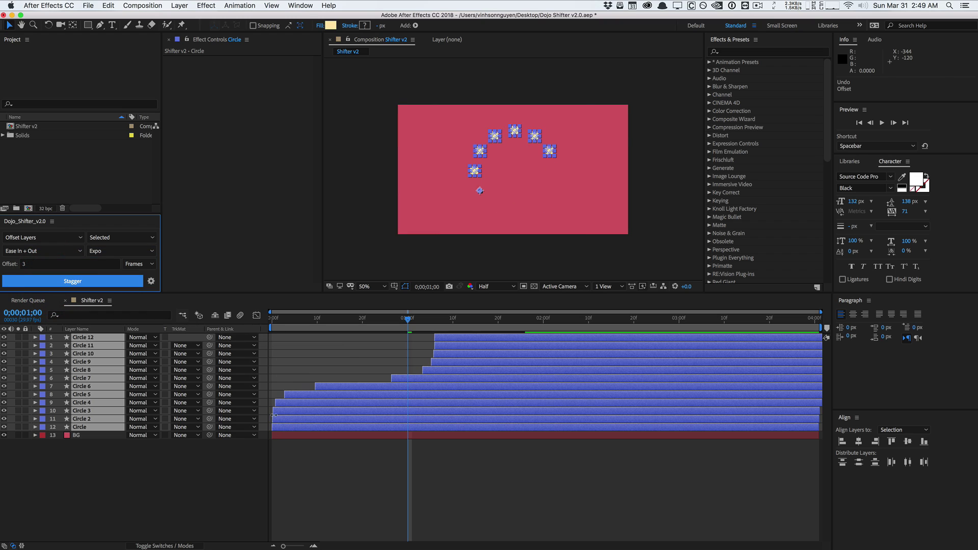
left_click(141, 508)
- Play back the Ease In + Out Expo stagger and undo the layer offset
key("space")
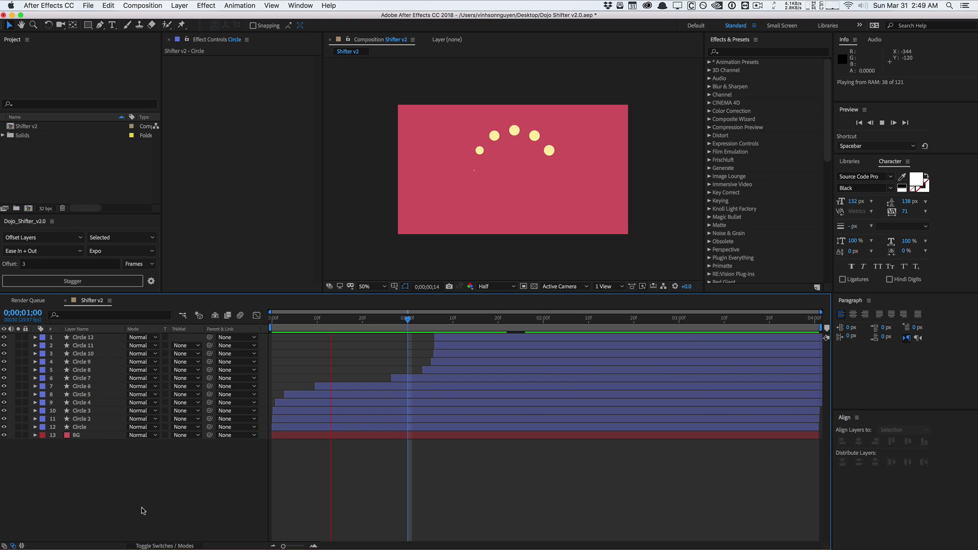
left_click(322, 318)
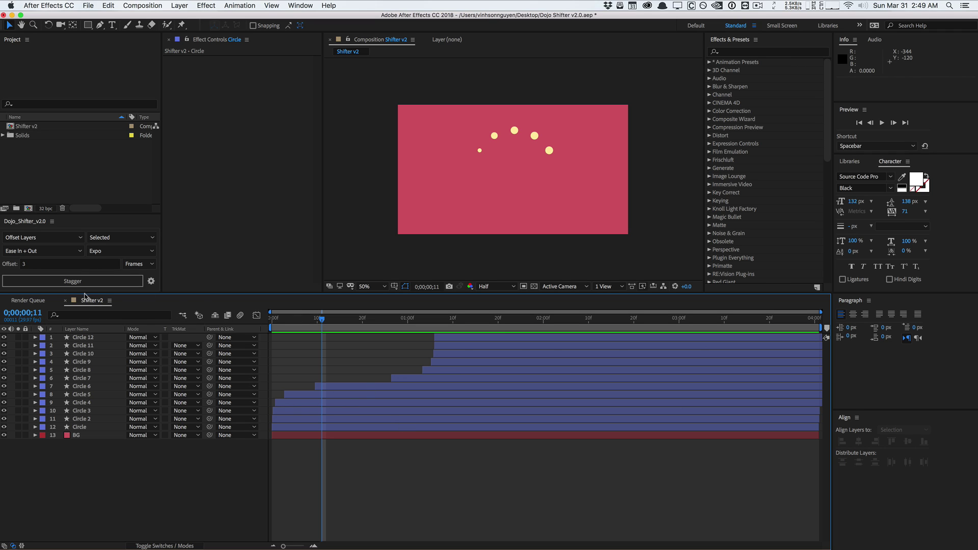
key("super+z")
- Change the easing to Ease Out and stagger the circle layers by 3 frames with Expo strength
left_click(60, 252)
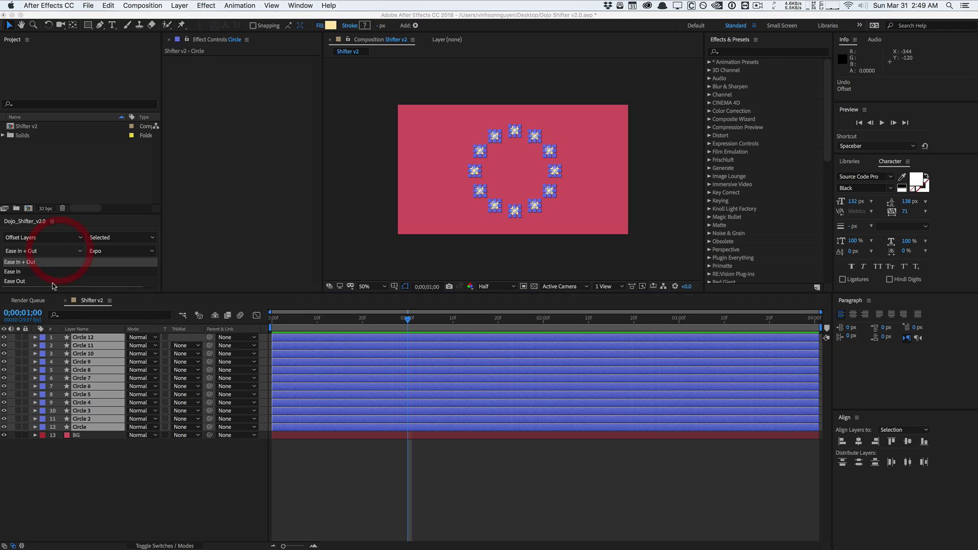
left_click(53, 281)
left_click(58, 281)
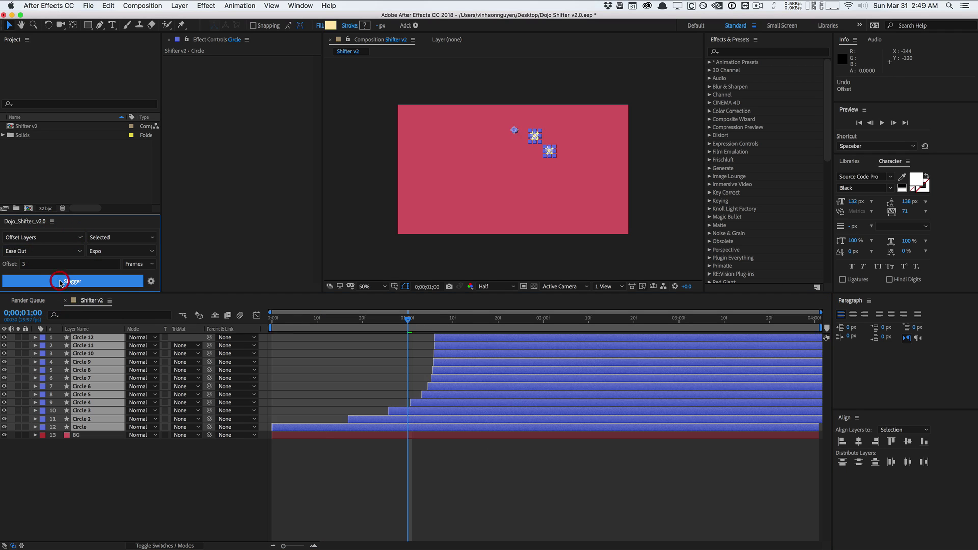
left_click(231, 470)
- Preview and undo the Ease Out Expo stagger, and set the ease strength to Quad
key("space")
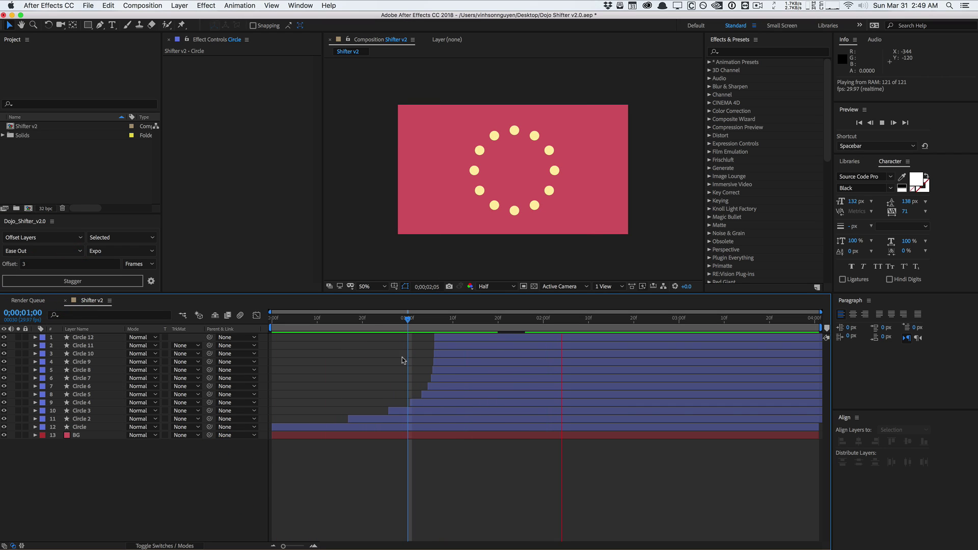
left_click(394, 318)
left_click(113, 251)
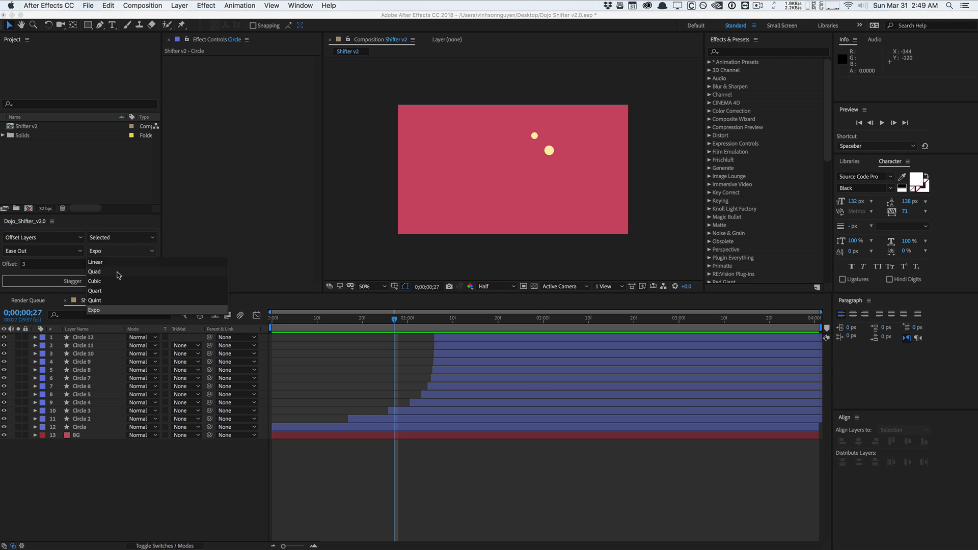
left_click(118, 273)
left_click(118, 278)
- Stagger the selected circle layers by 3 frames using Ease Out with Quad strength
left_click(109, 250)
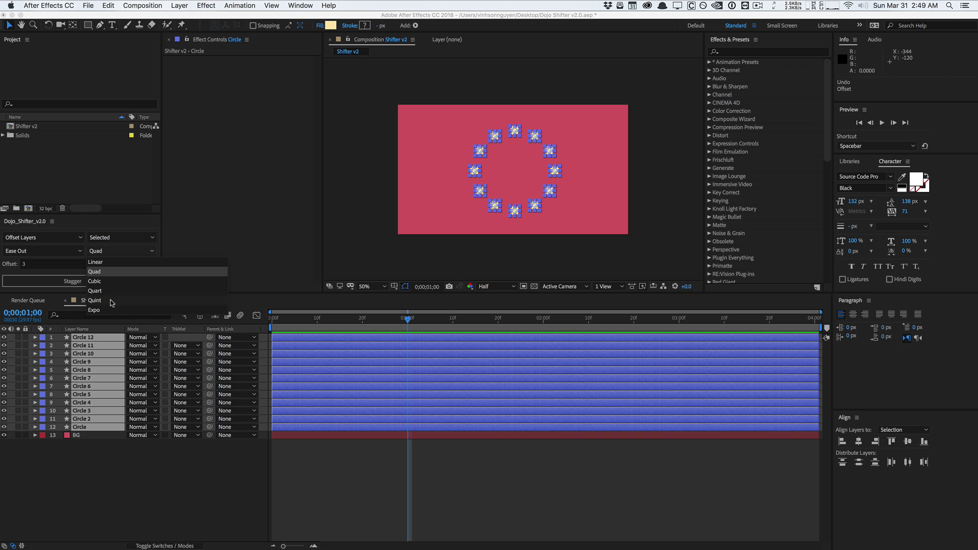
left_click(57, 265)
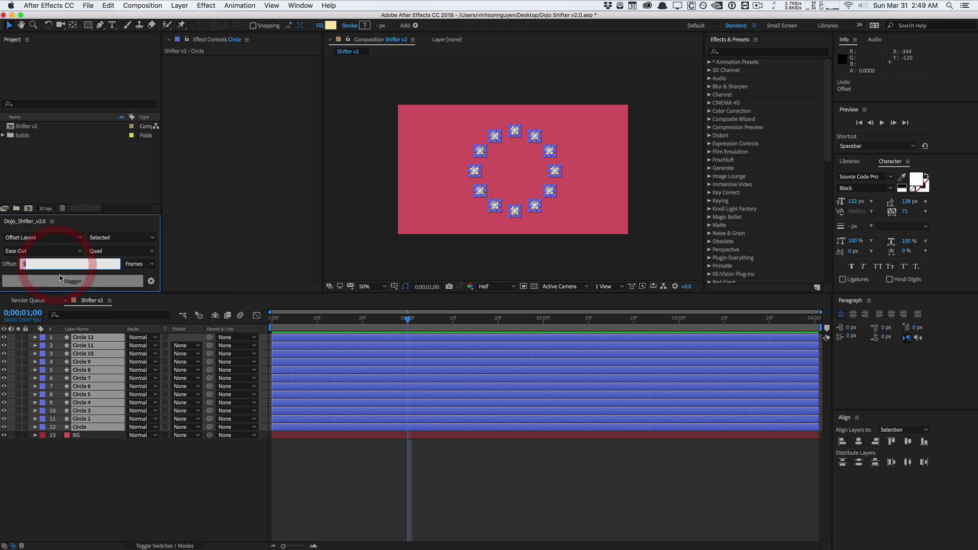
left_click(60, 278)
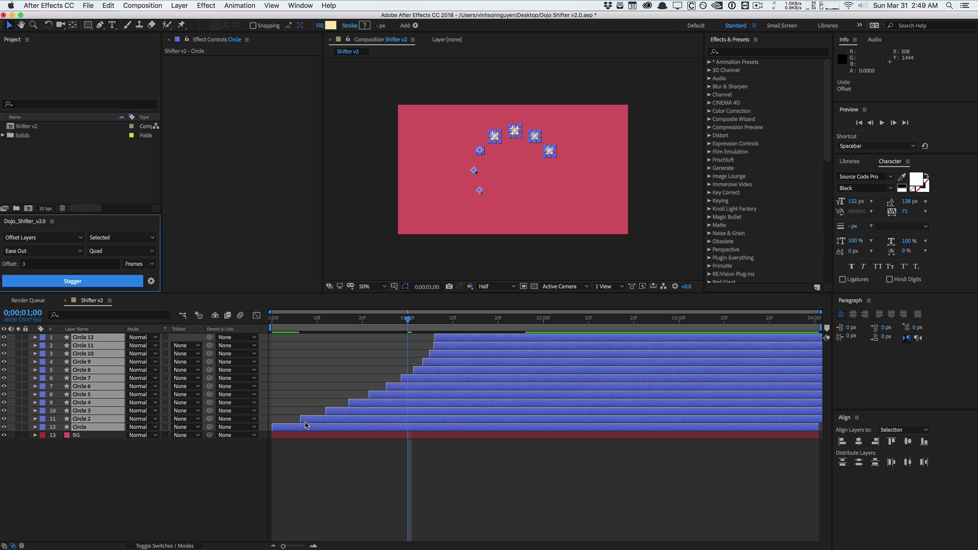
left_click(206, 465)
- Play back and scrub the Ease Out Quad stagger, and undo the layer offset
key("space")
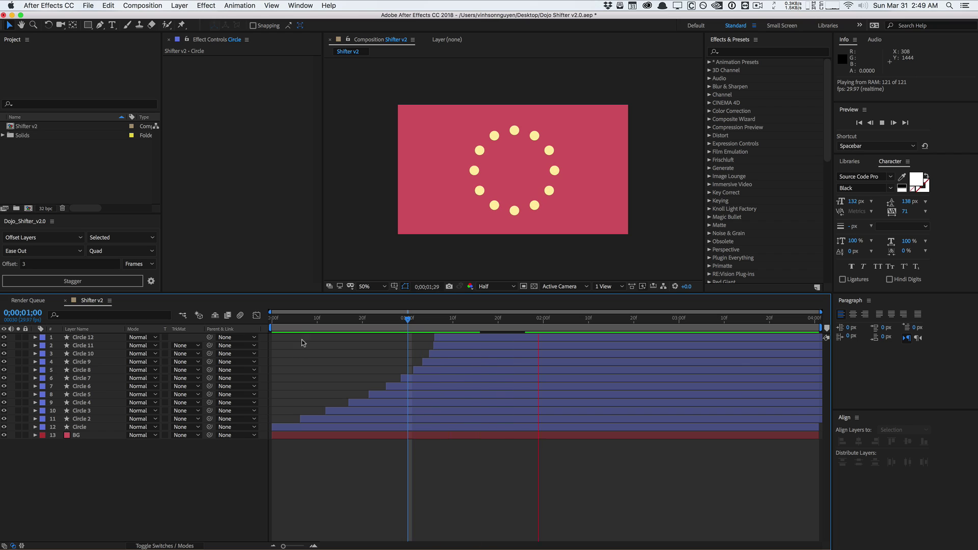
left_click_drag(270, 318, 404, 318)
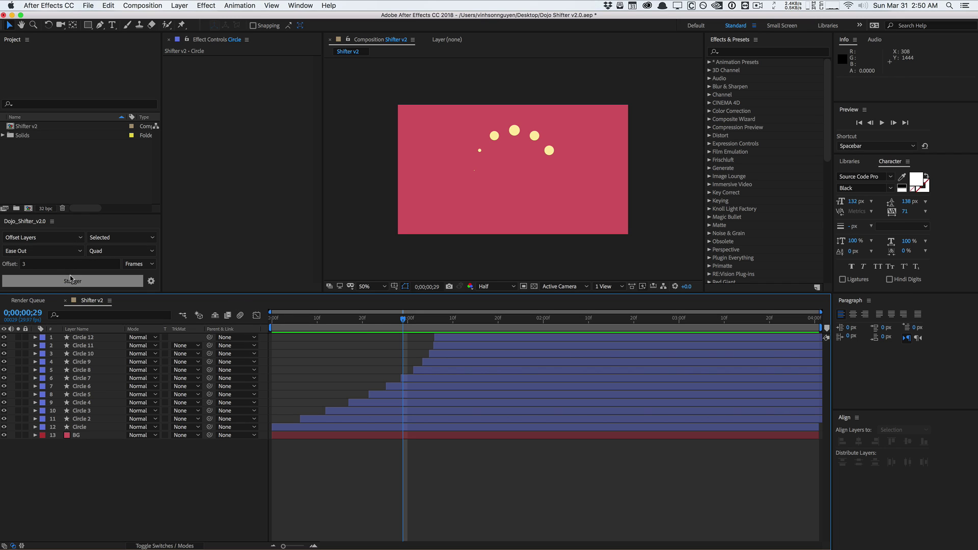
key("super+z")
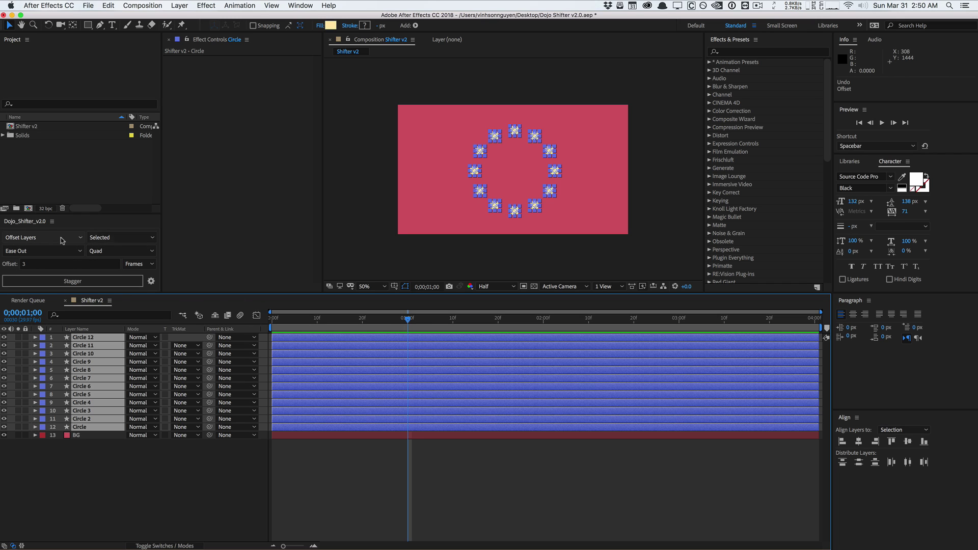
- Set the offset order to Random and stagger the circle layers by 3 frames with Ease Out Quad
left_click(111, 238)
left_click(98, 258)
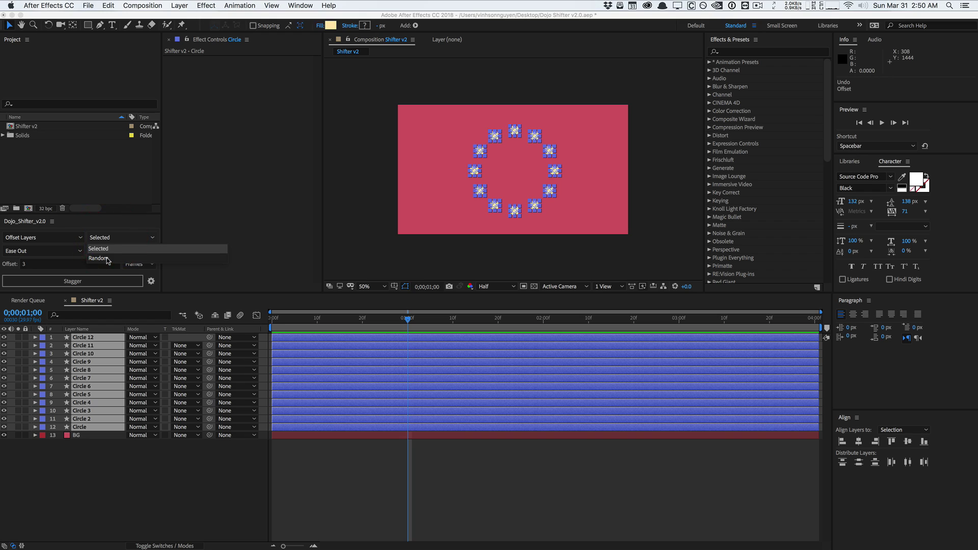
left_click(70, 281)
- Preview and undo the random stagger, and set the offset order back to Selected
key("space")
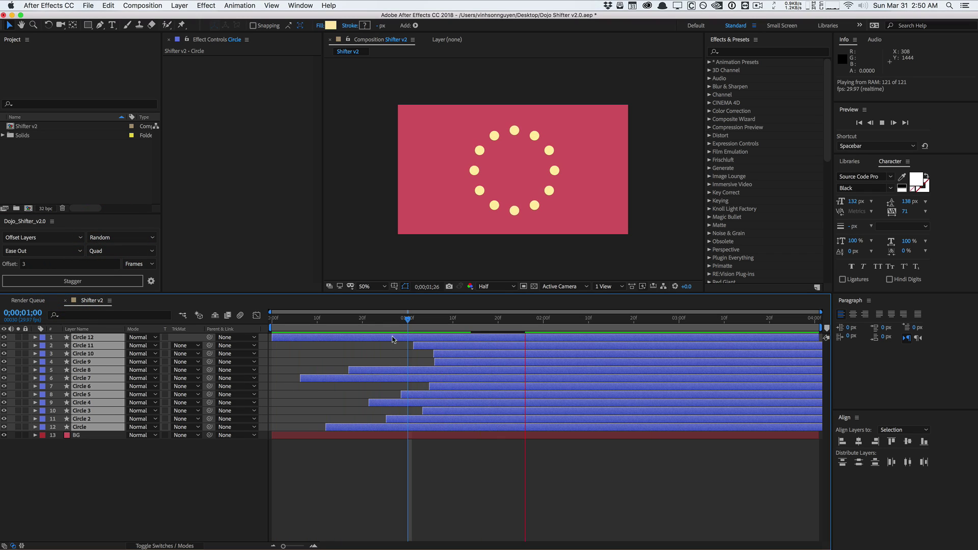
left_click(406, 320)
key("super+z")
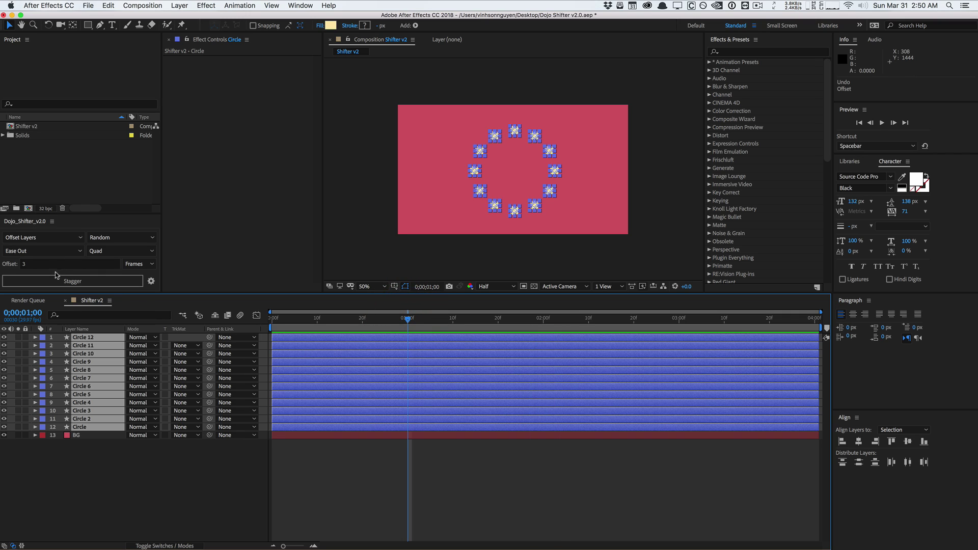
left_click(120, 237)
left_click(114, 246)
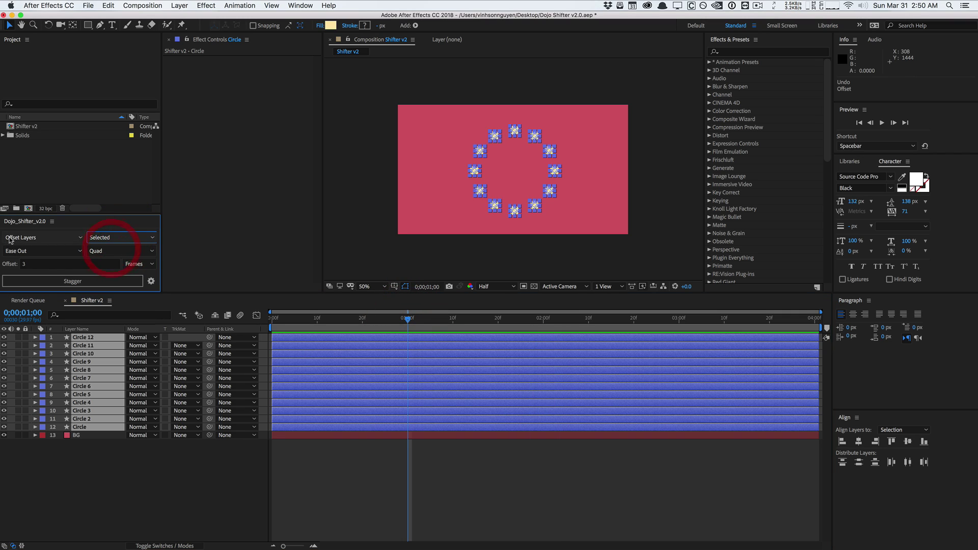
- Stagger the start points of the selected circle layers by 3 frames using Trim Start with Ease Out Quad
left_click(20, 237)
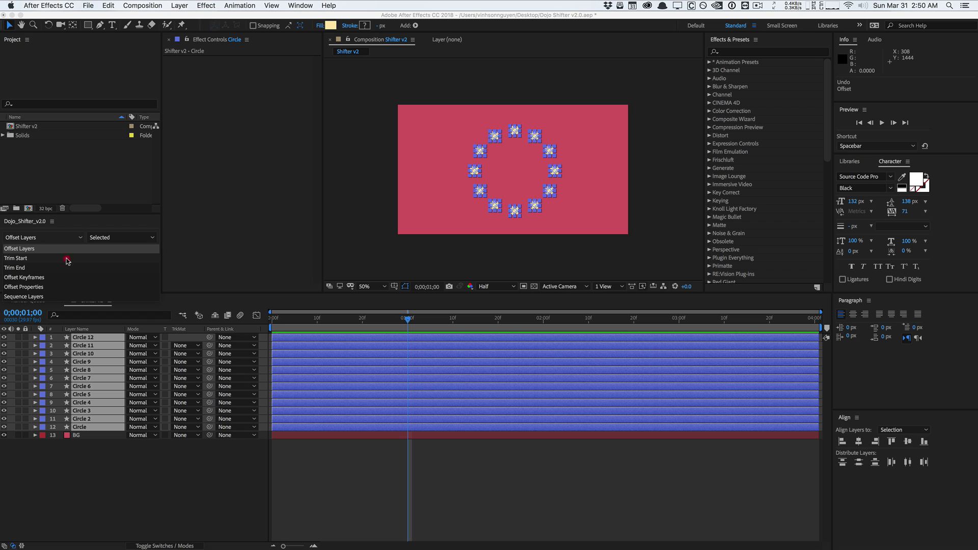
left_click(67, 259)
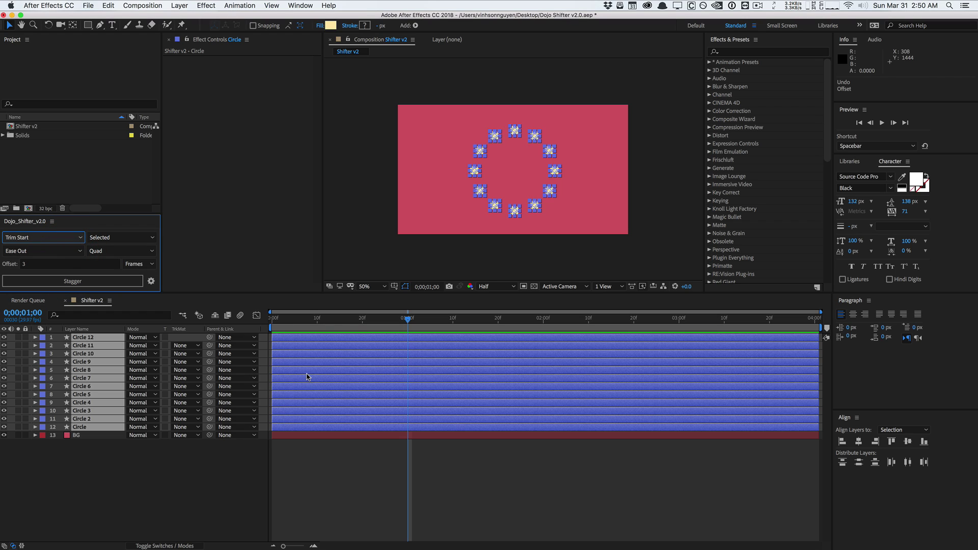
left_click(86, 282)
- Deselect the layers, preview the Trim Start stagger, and undo it
left_click(126, 500)
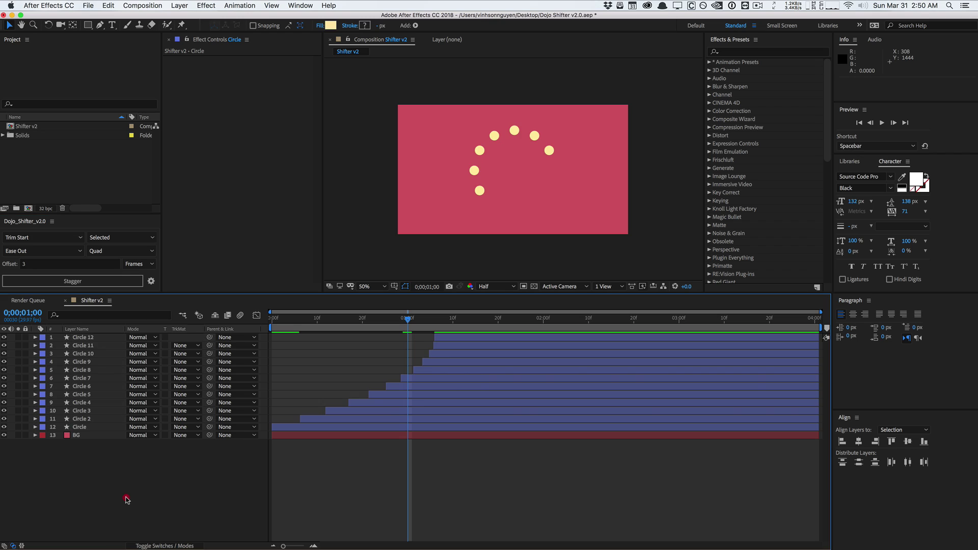
key("space")
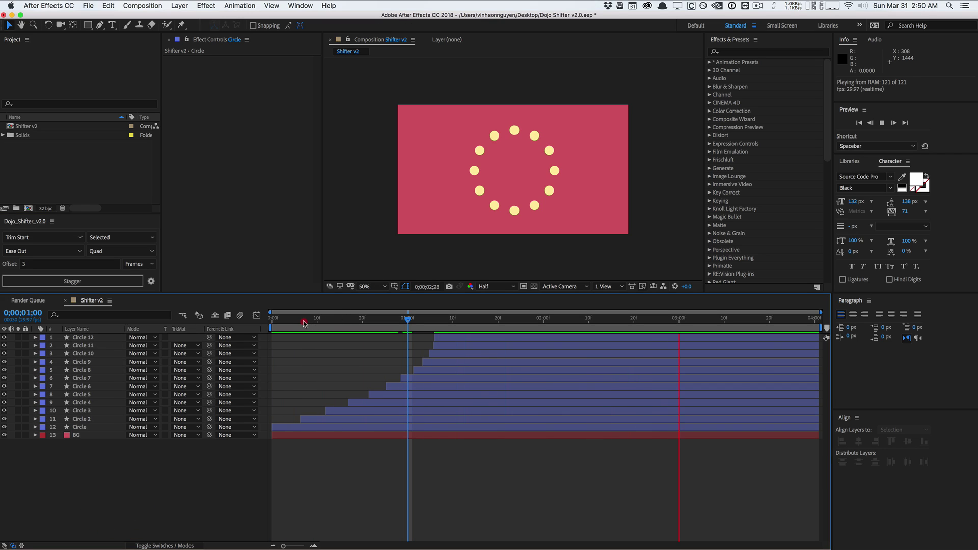
key("space")
key("super+z")
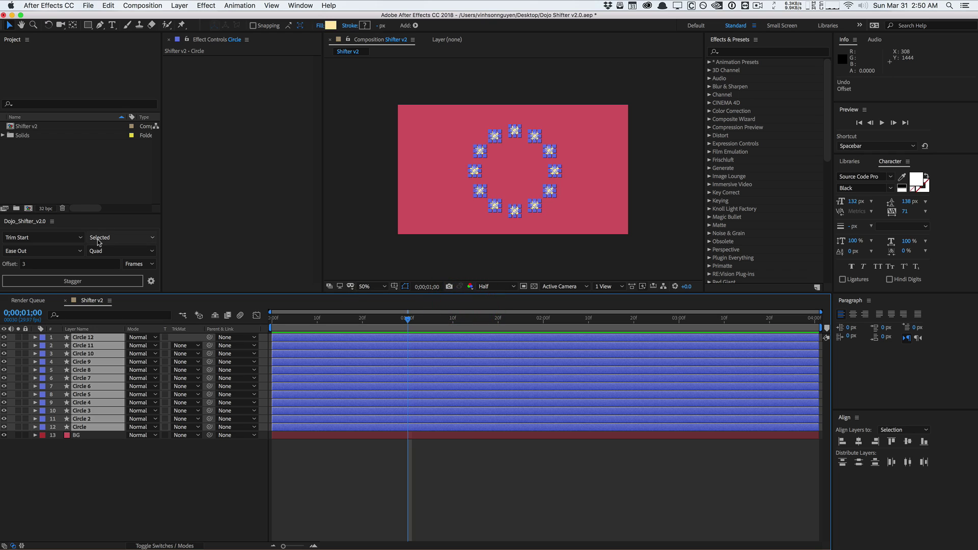
- Stagger the end points of the circle layers by 3 frames using Trim End with Ease Out Quad
left_click(45, 237)
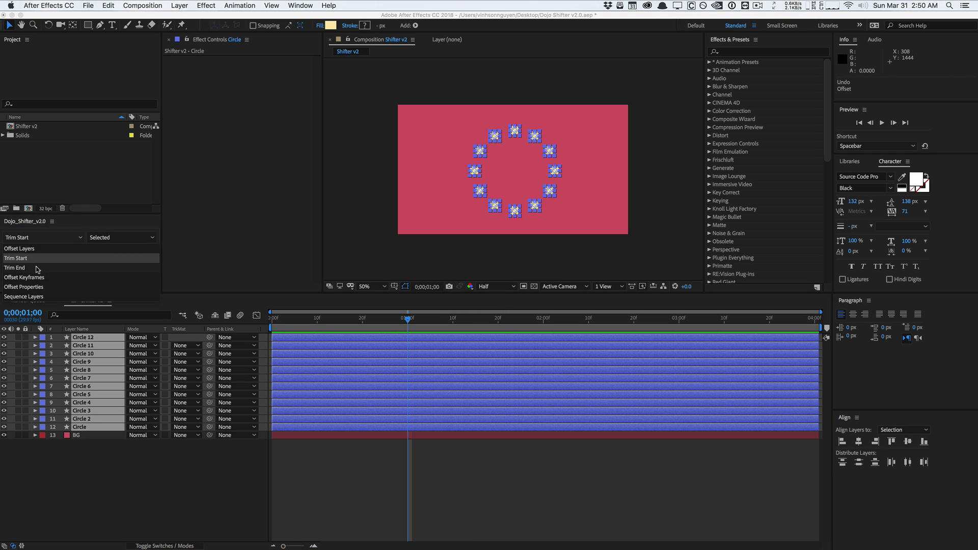
left_click(37, 268)
left_click(81, 281)
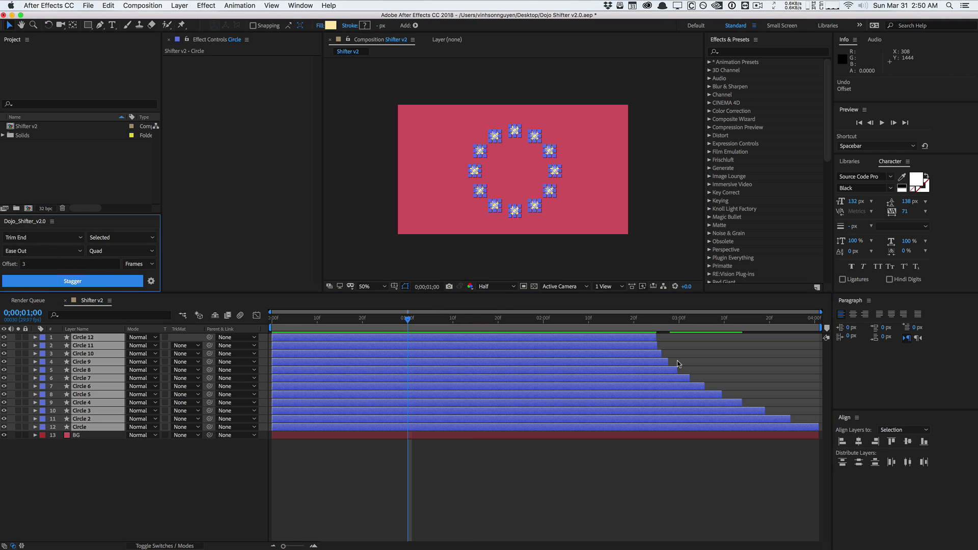
- Preview the Trim End stagger, scrub back to 0;00;00;18, and undo the trim
left_click(725, 364)
key("space")
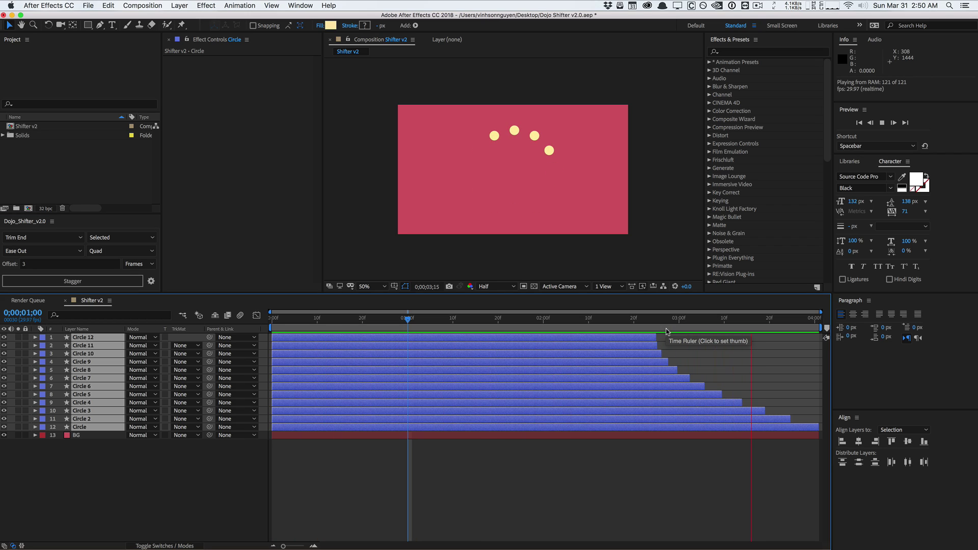
key("space")
left_click_drag(505, 329, 354, 323)
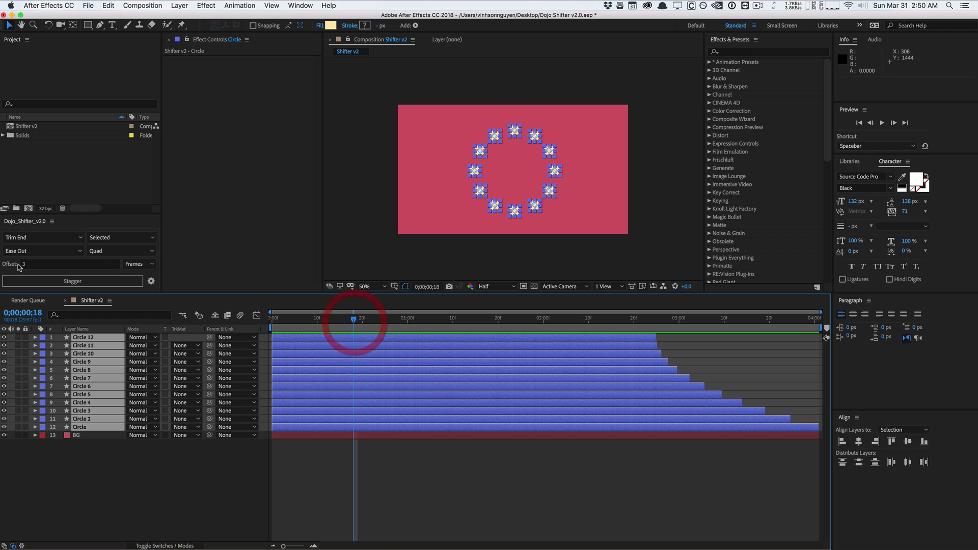
left_click(62, 238)
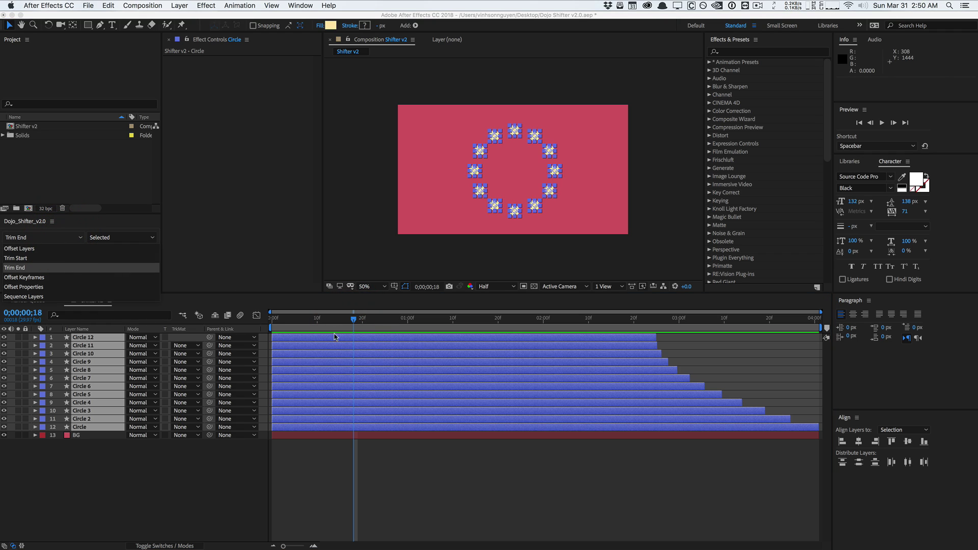
left_click(315, 499)
key("cmd+z")
- Switch the stagger mode to Offset Keyframes and reveal the Scale keyframes of all circle layers
left_click(46, 237)
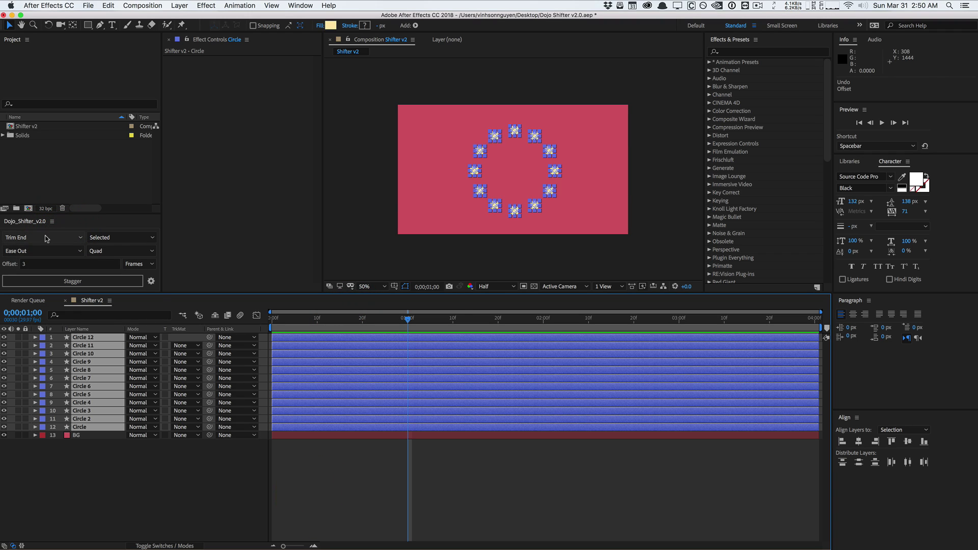
left_click(40, 277)
key("u")
key("u")
key("u")
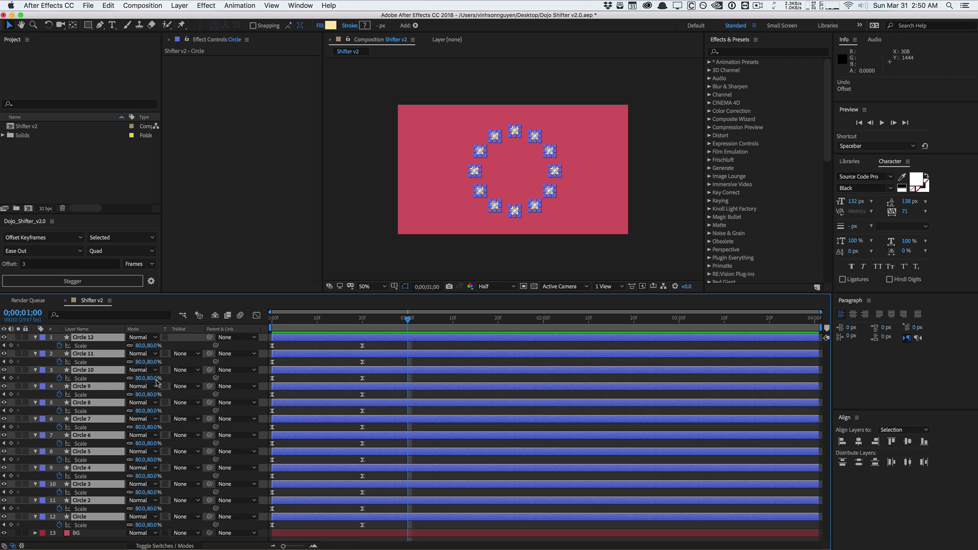
- Select the Scale keyframes of all twelve circle layers and stagger them by 3 frames with Ease Out Quad
left_click_drag(380, 345, 361, 362)
left_click_drag(270, 511, 269, 528)
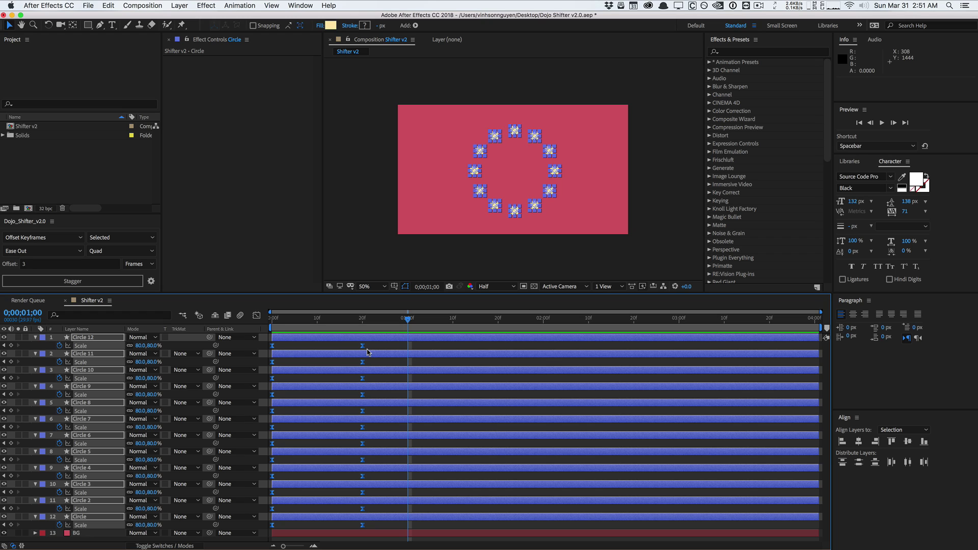
left_click_drag(370, 346, 271, 527)
left_click_drag(377, 348, 257, 529)
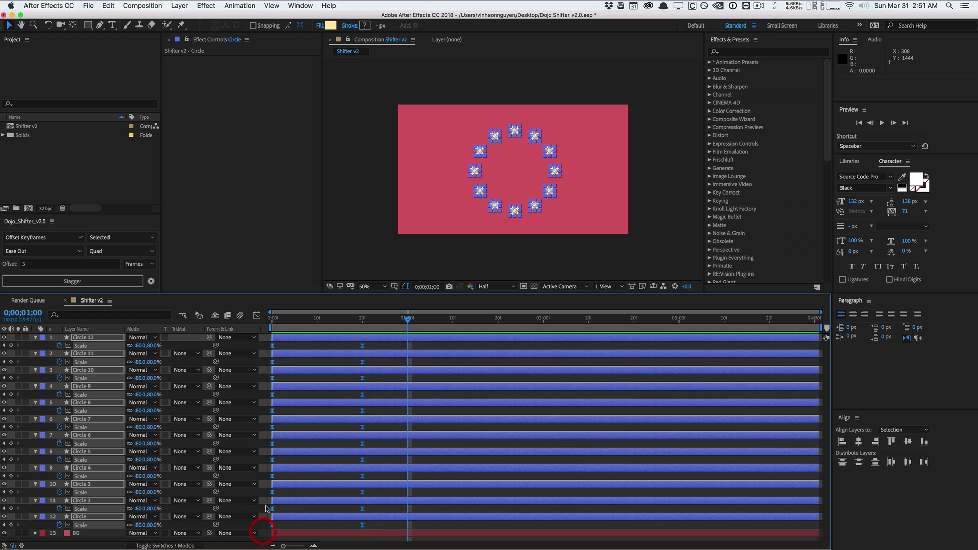
left_click(93, 283)
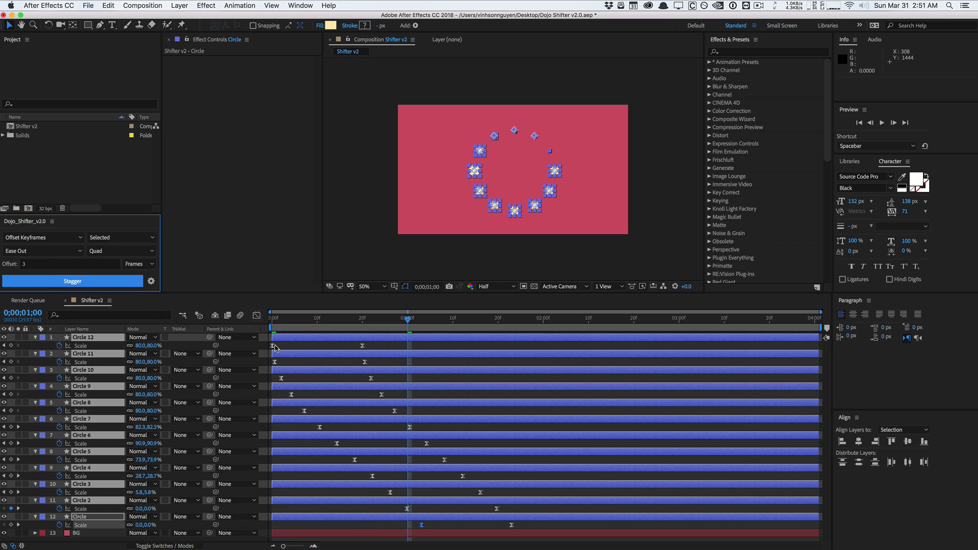
- Play back and scrub the staggered Scale animation, and undo the keyframe offset
key("space")
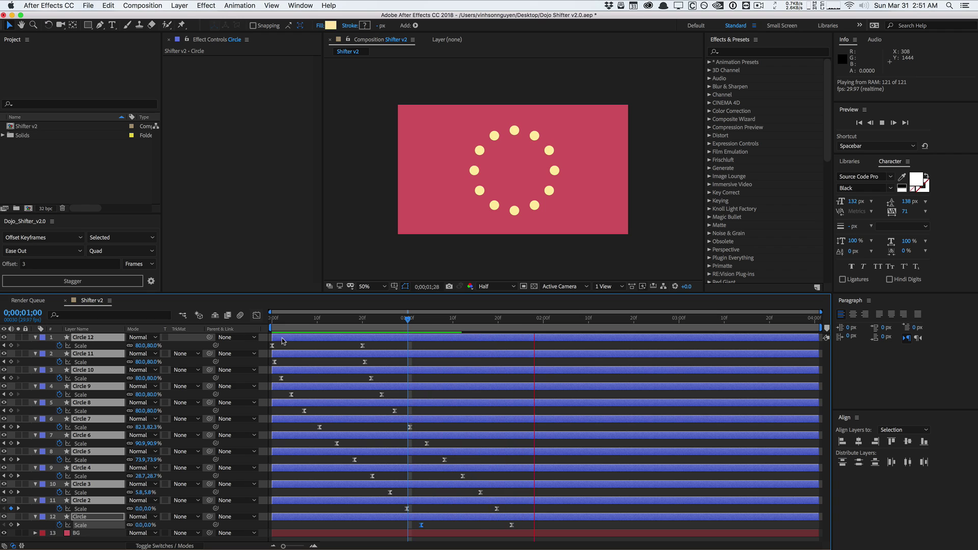
key("space")
left_click(438, 319)
key("space")
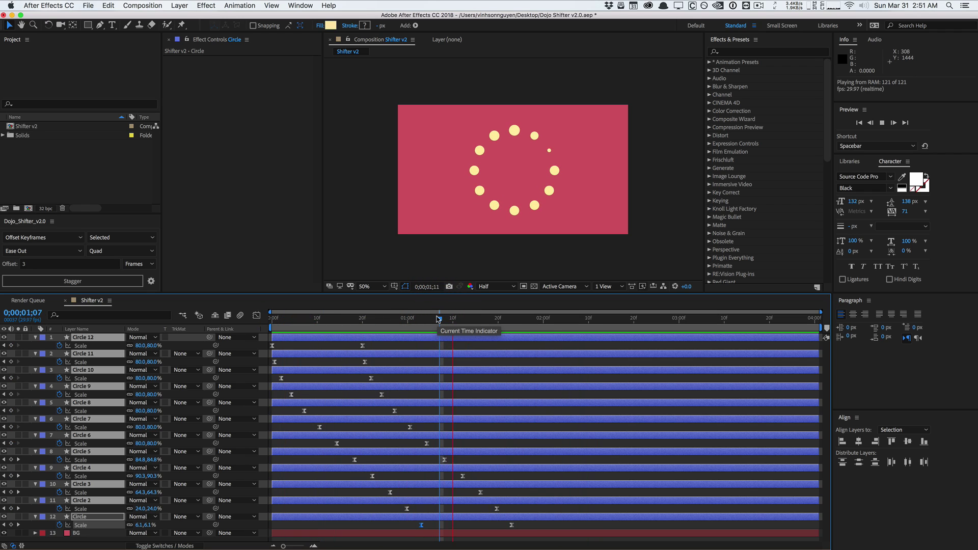
left_click(363, 319)
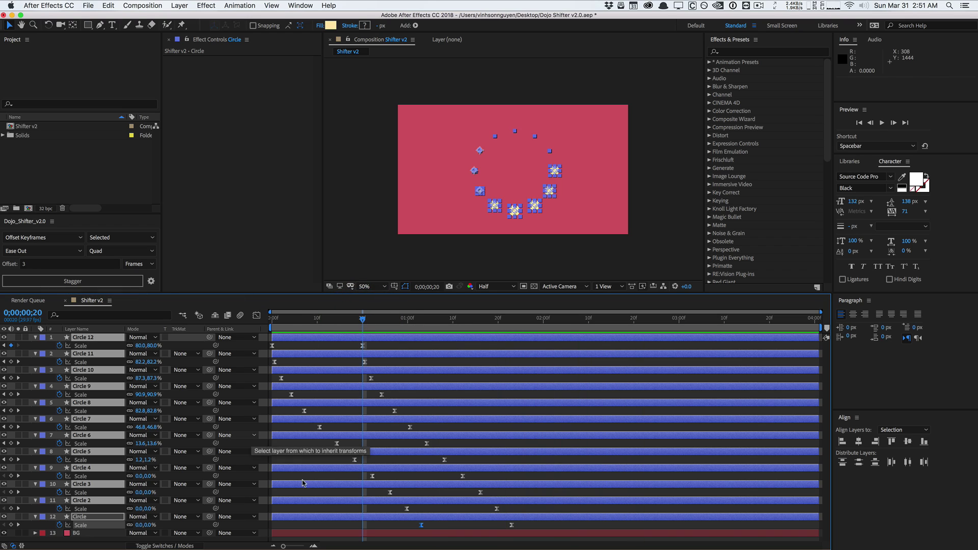
key("super+z")
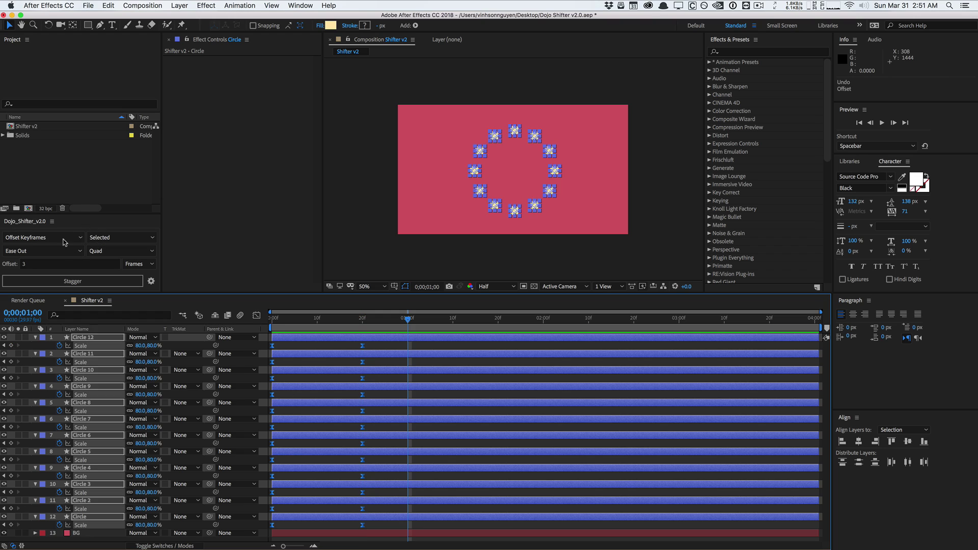
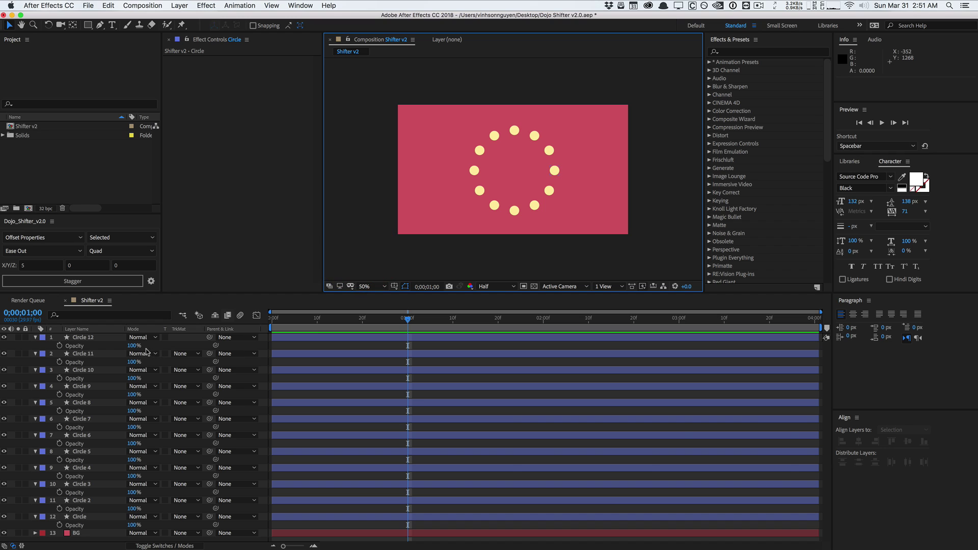
- Select all twelve circle layers and set their Opacity to 0%
left_click(89, 338)
left_click(79, 518, "shift")
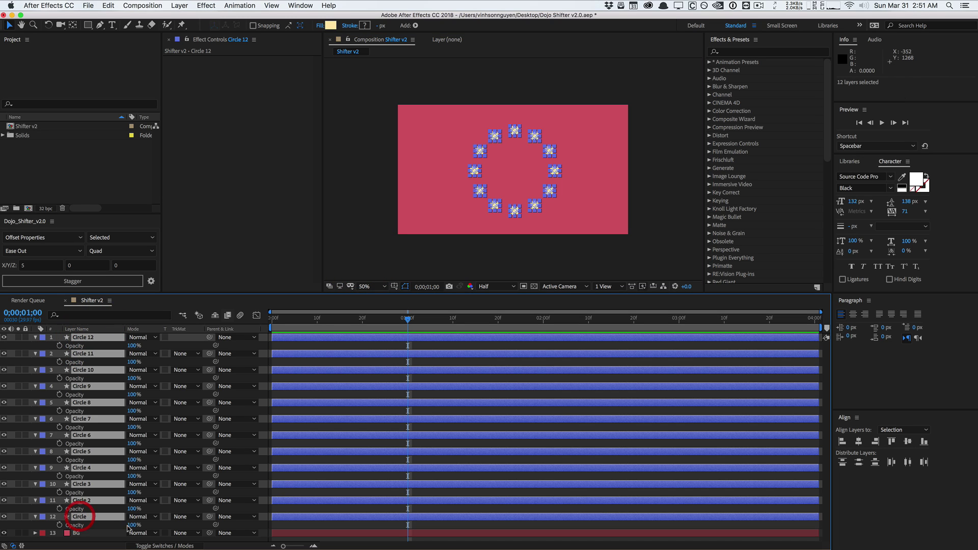
left_click(134, 525)
type("0")
key("Return")
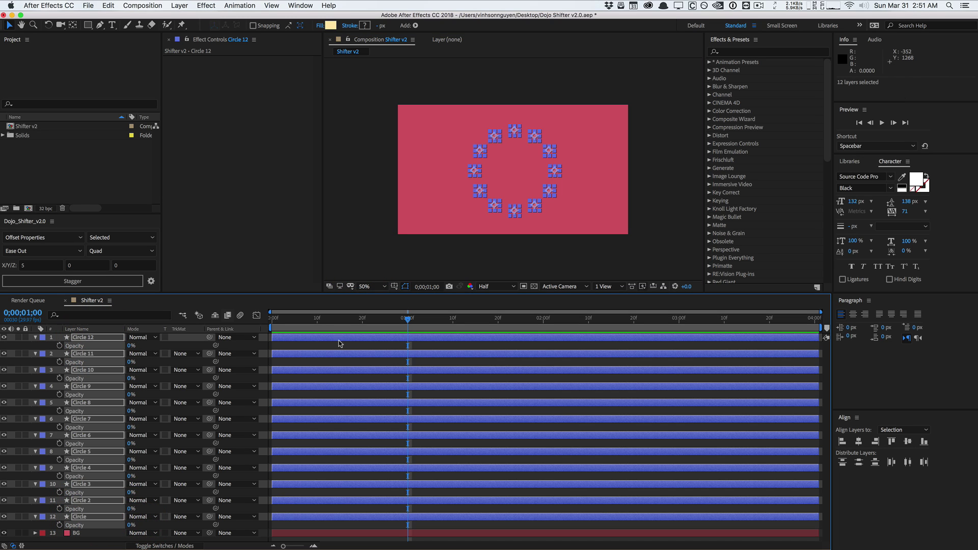
- Deselect everything and reselect the circle layers in order from Circle up to Circle 12
left_click(319, 343)
left_click(92, 338)
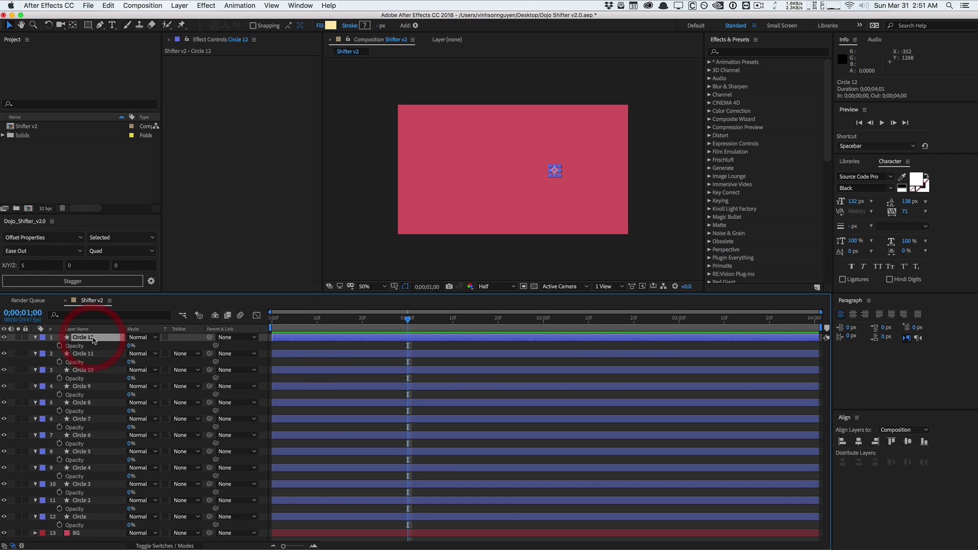
left_click(86, 515)
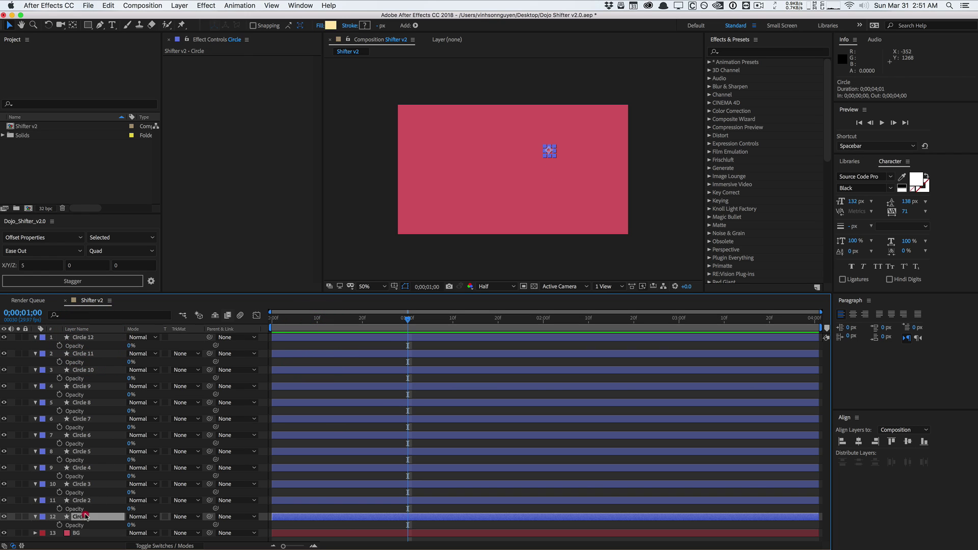
left_click(86, 338, "shift")
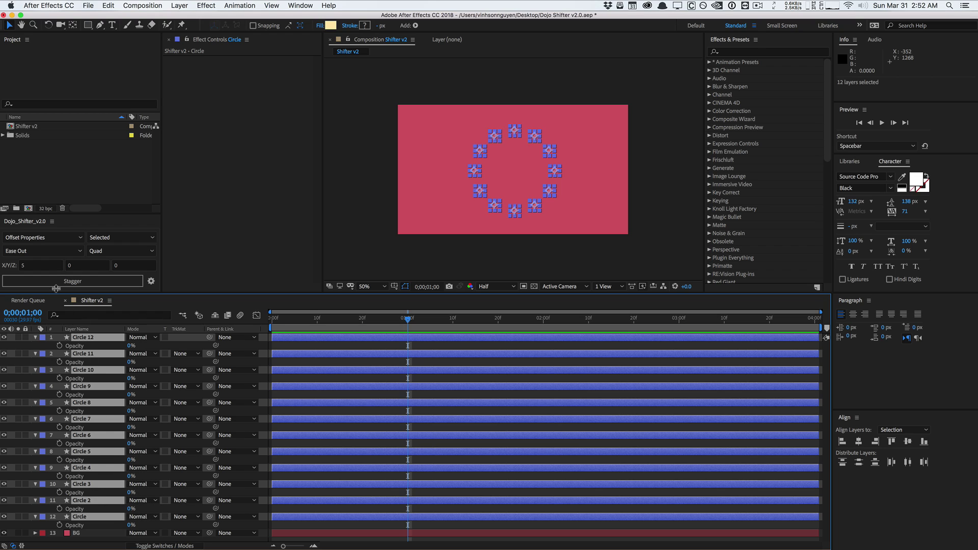
- Set the X offset to 4 and the ease strength to Linear for the property offset
left_click(45, 266)
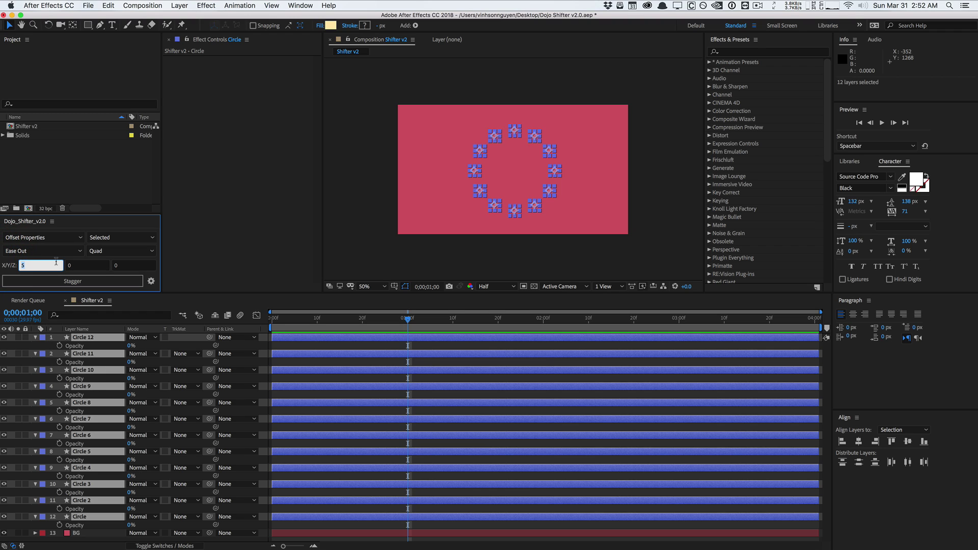
left_click(121, 251)
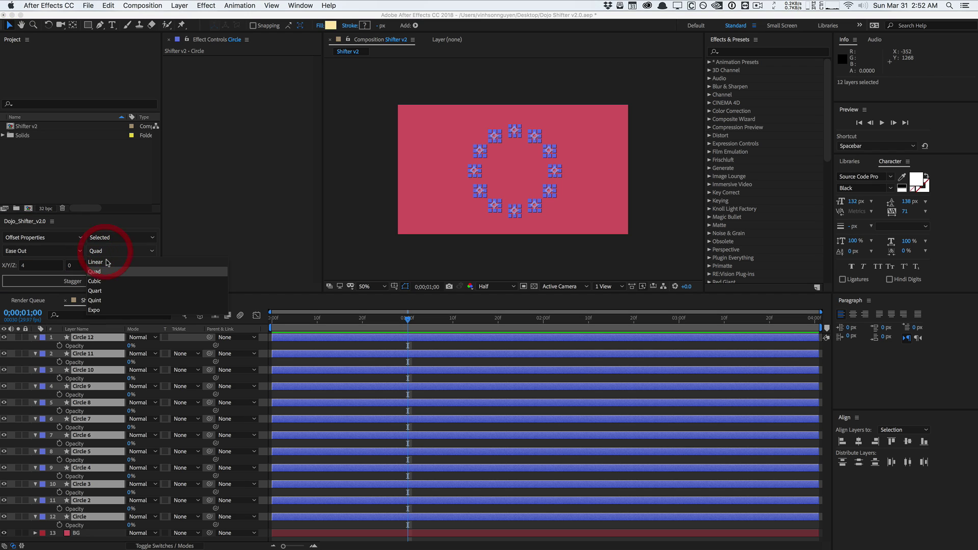
left_click(109, 259)
- Select the Opacity property of every circle layer and stagger the values by 4 with Linear strength
left_click(89, 281)
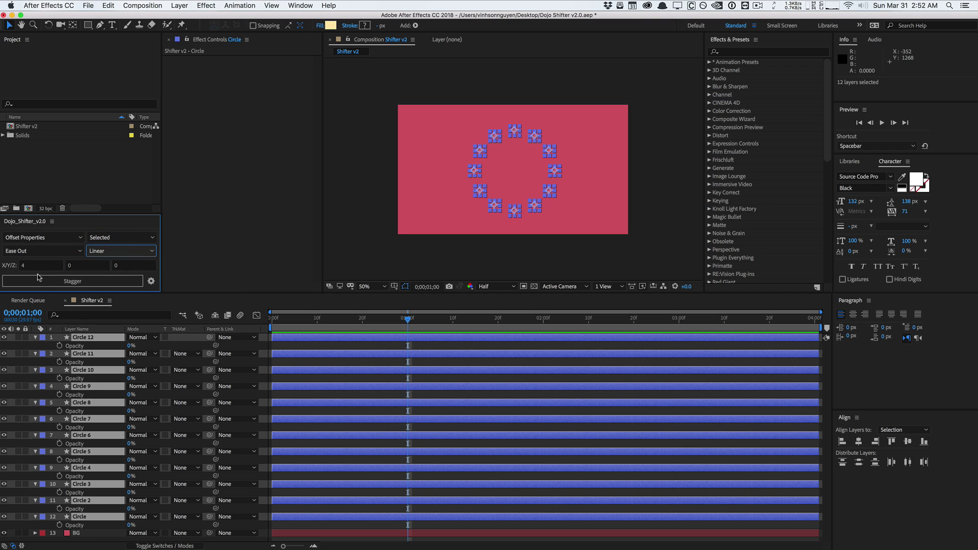
left_click_drag(88, 524, 84, 338)
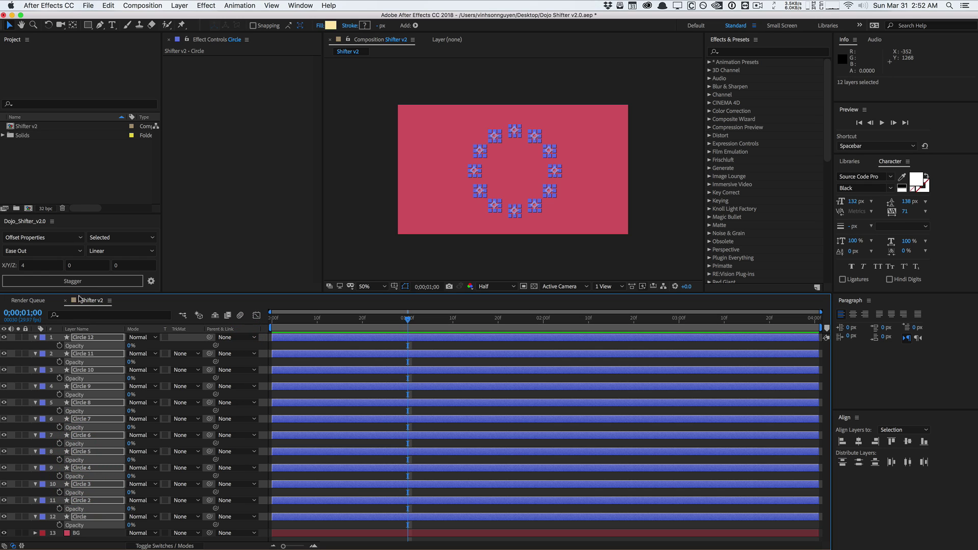
left_click(78, 281)
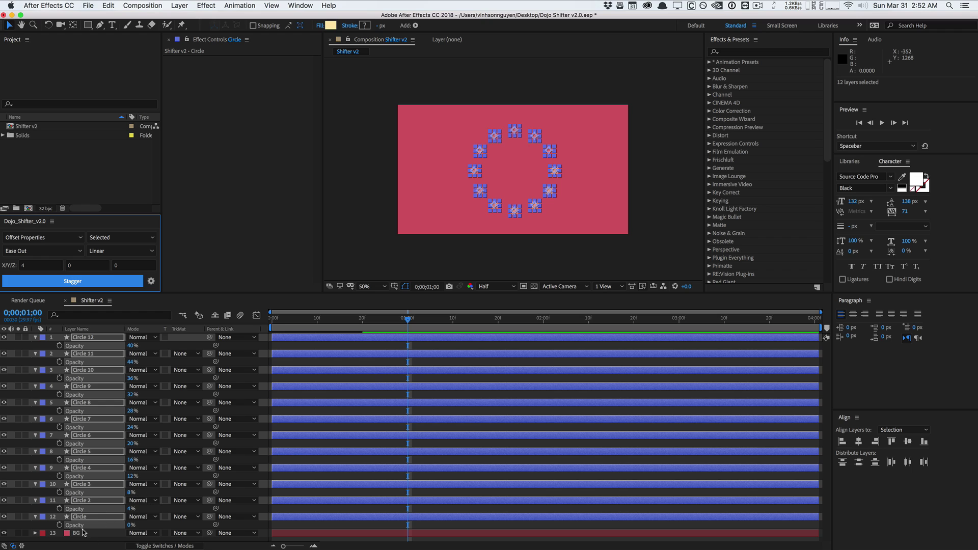
- Deselect the layers to view the opacity stagger, select the Circle layer, and undo the property offset
key("F2")
left_click(102, 516)
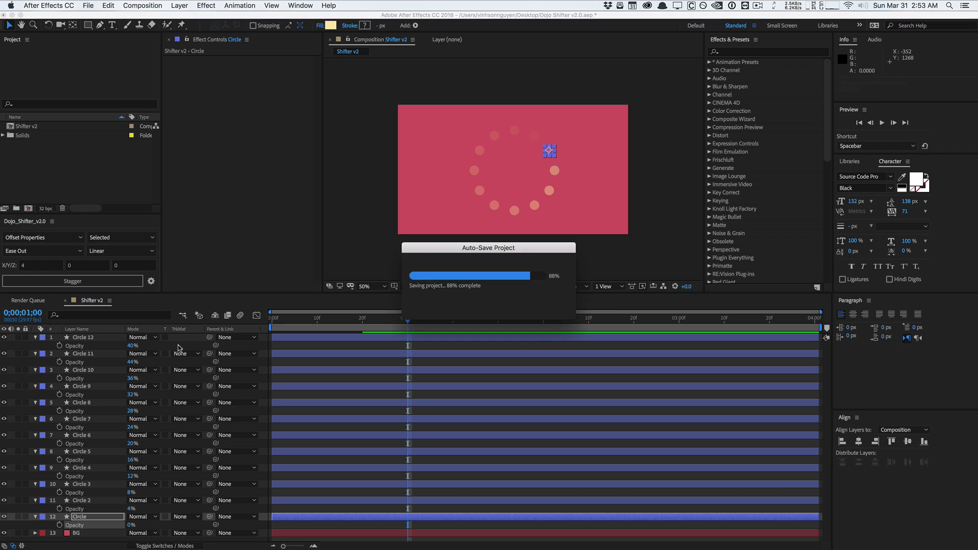
key("super+z")
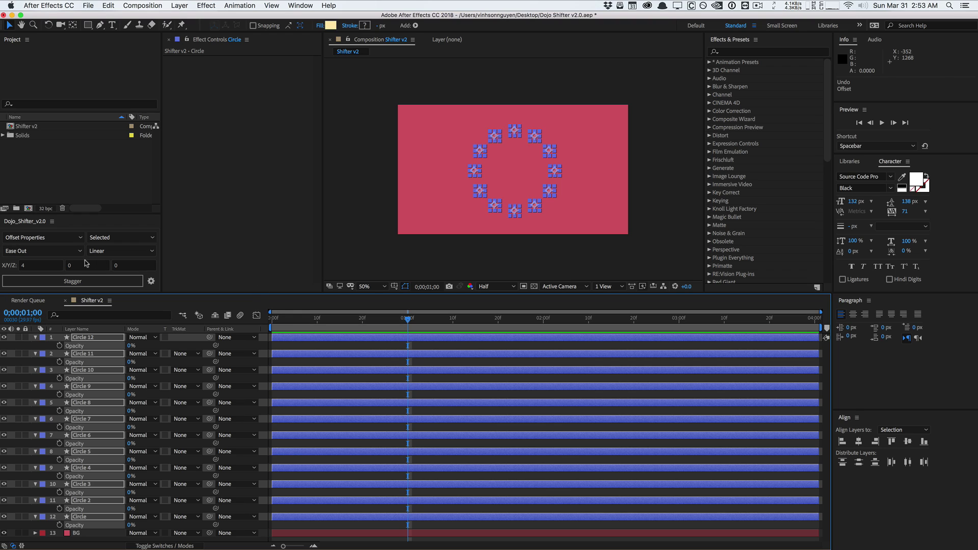
- Switch the stagger mode to Sequence Layers and shorten all circle layers to a 12-frame duration
left_click(59, 240)
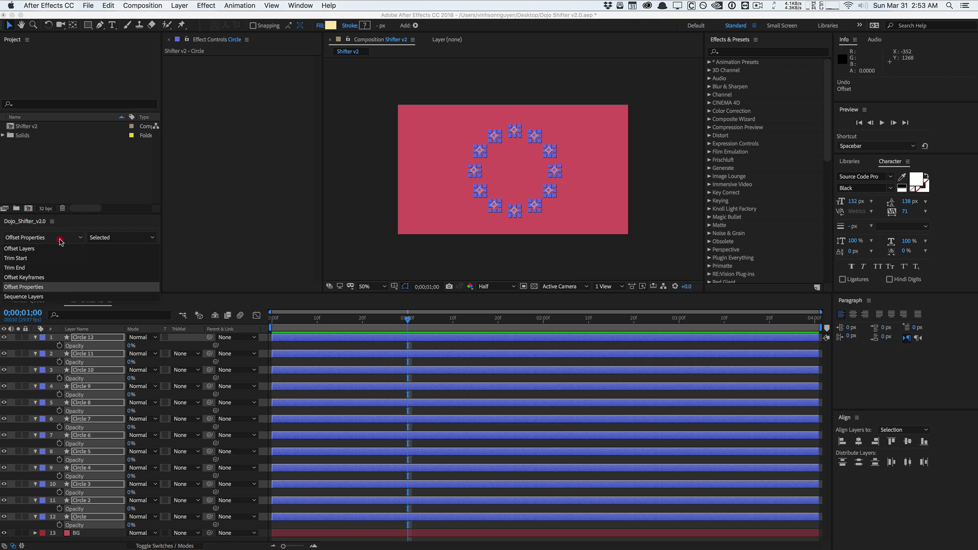
left_click(36, 296)
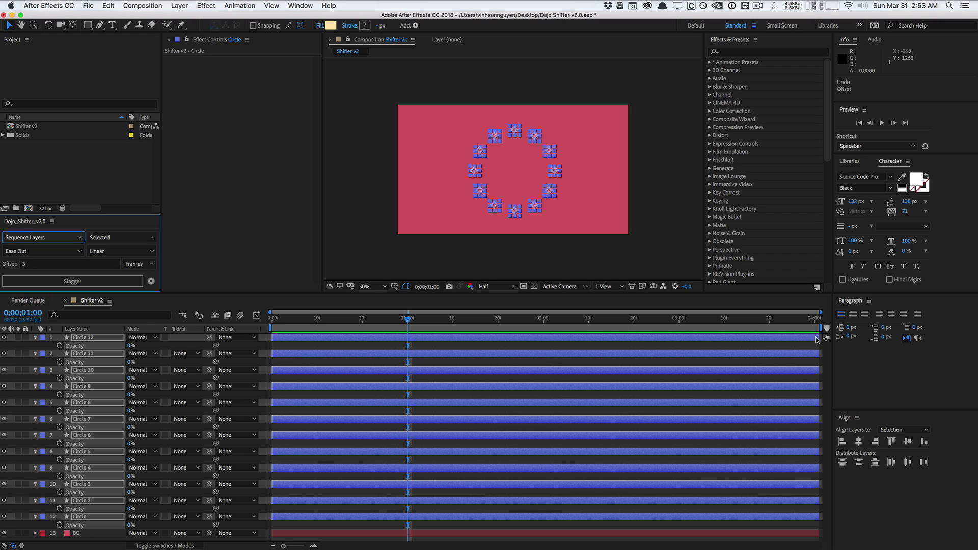
left_click_drag(815, 340, 324, 343)
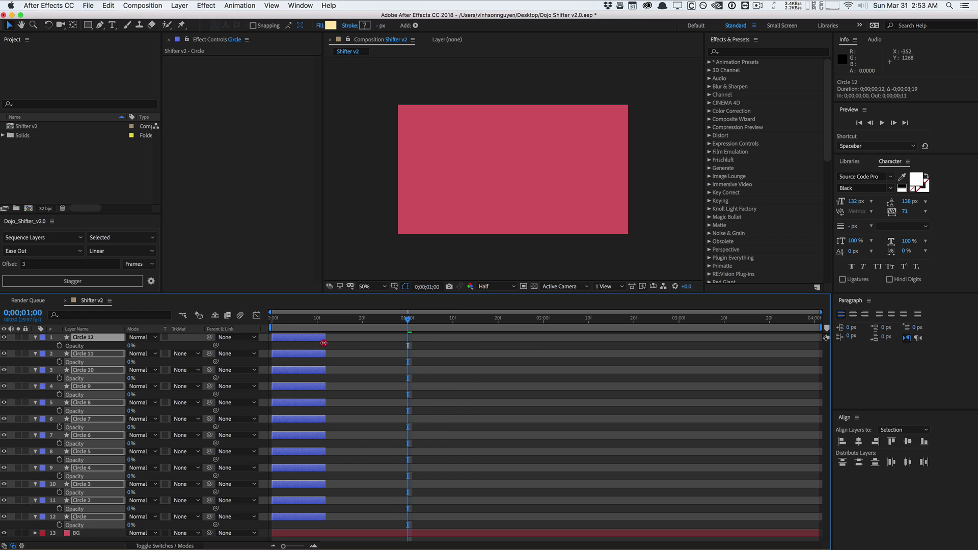
- Select the five layers from Circle to Circle 5 and sequence them with an offset of 3 frames
left_click(383, 342)
left_click(91, 519)
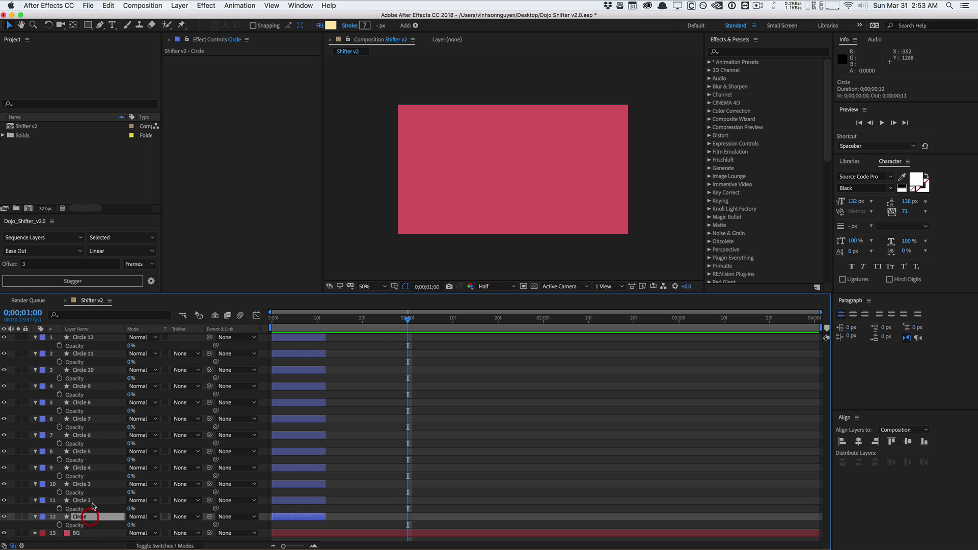
left_click(90, 452, "shift")
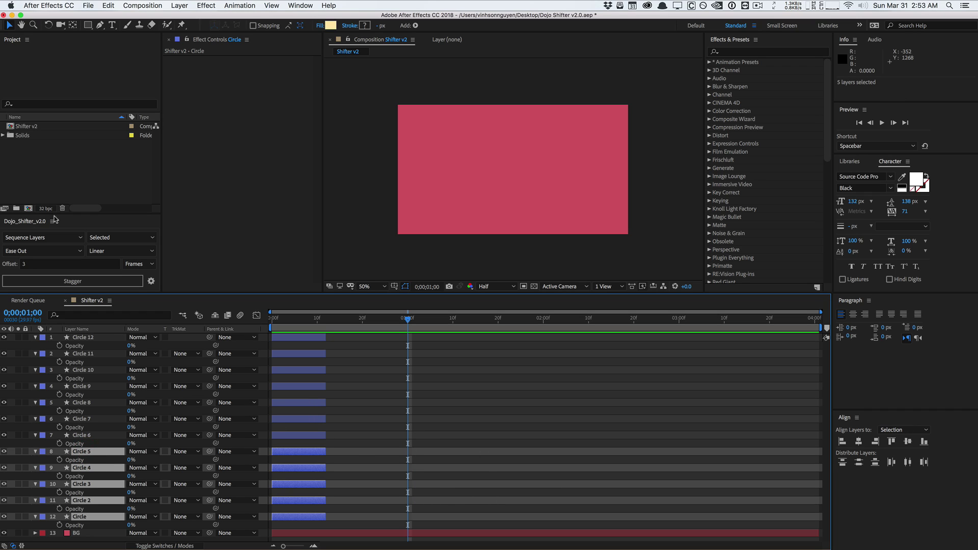
left_click(27, 283)
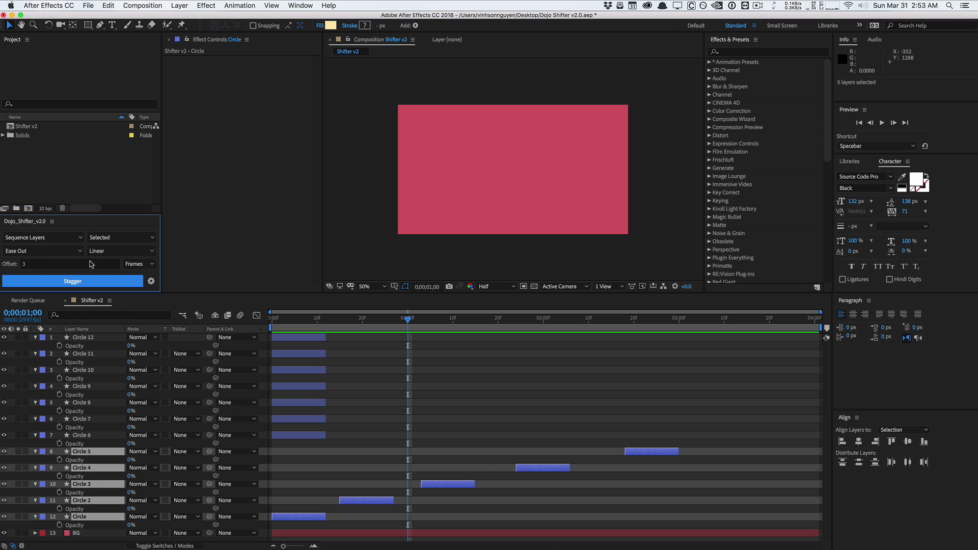
- Undo the sequencing and sequence the same five circle layers again with an offset of 0 frames
key("Tab")
key("Return")
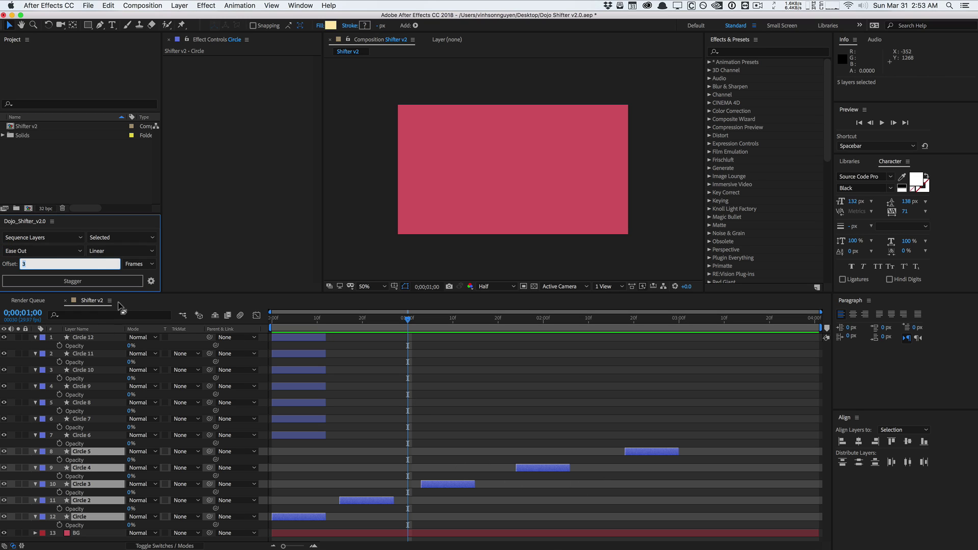
key("super+z")
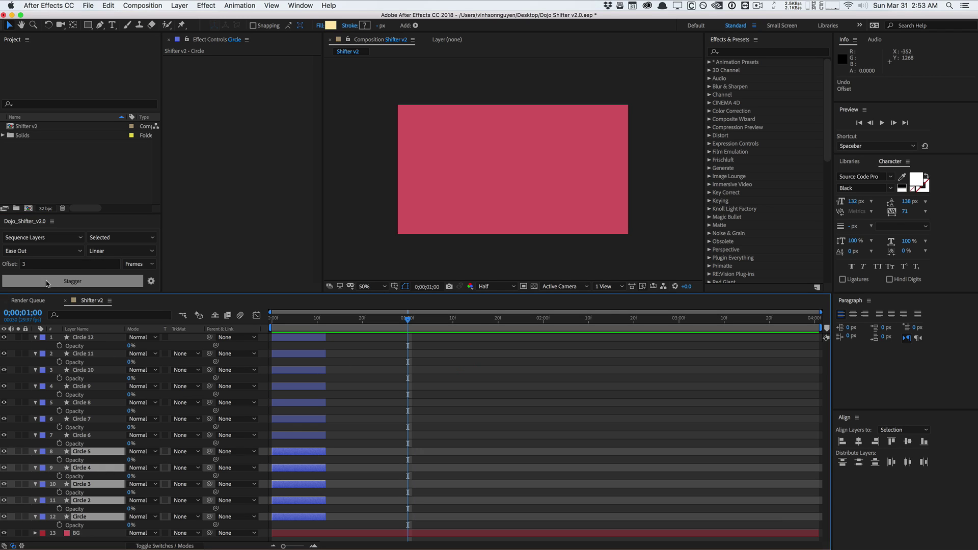
key("Tab")
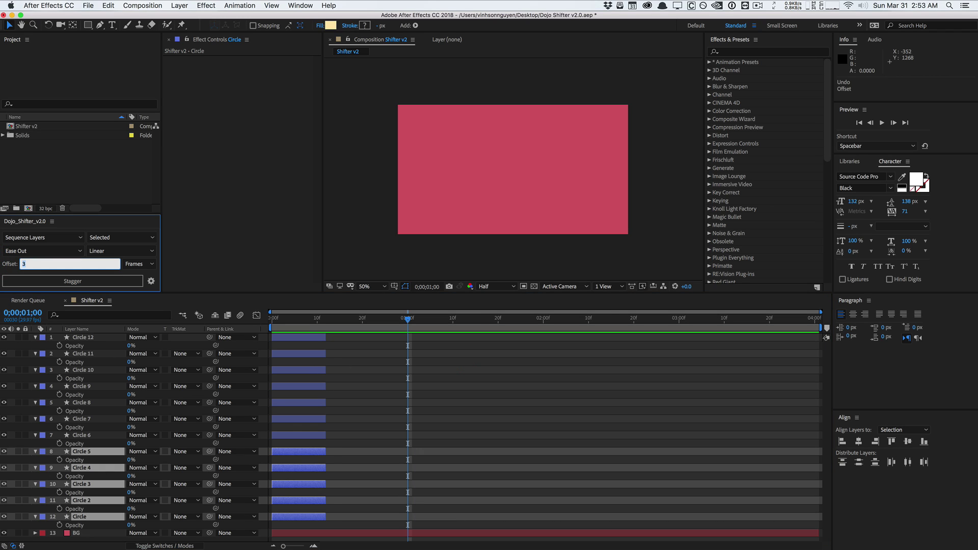
left_click(68, 278)
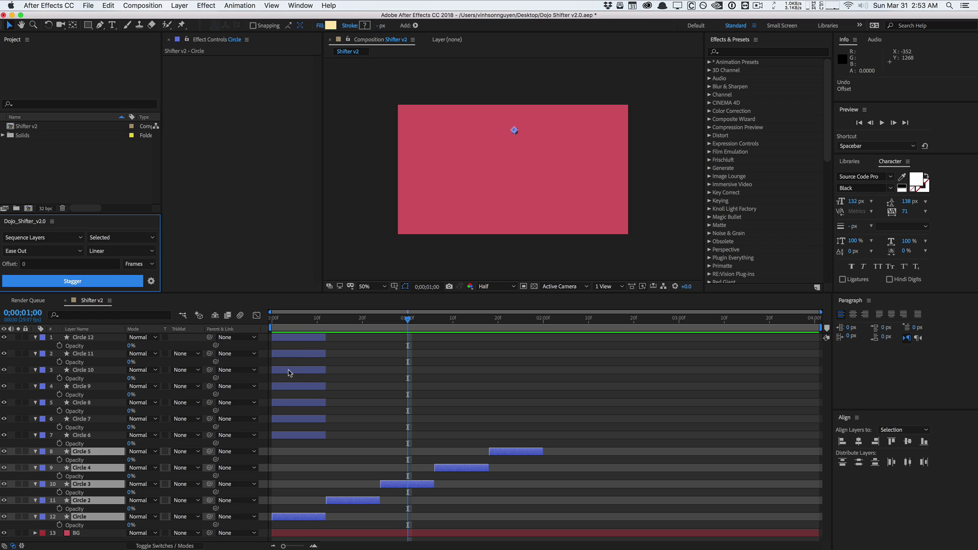
- Scrub to 0;00;01;28 to preview the sequenced circles, and undo the sequencing
left_click_drag(284, 319, 533, 308)
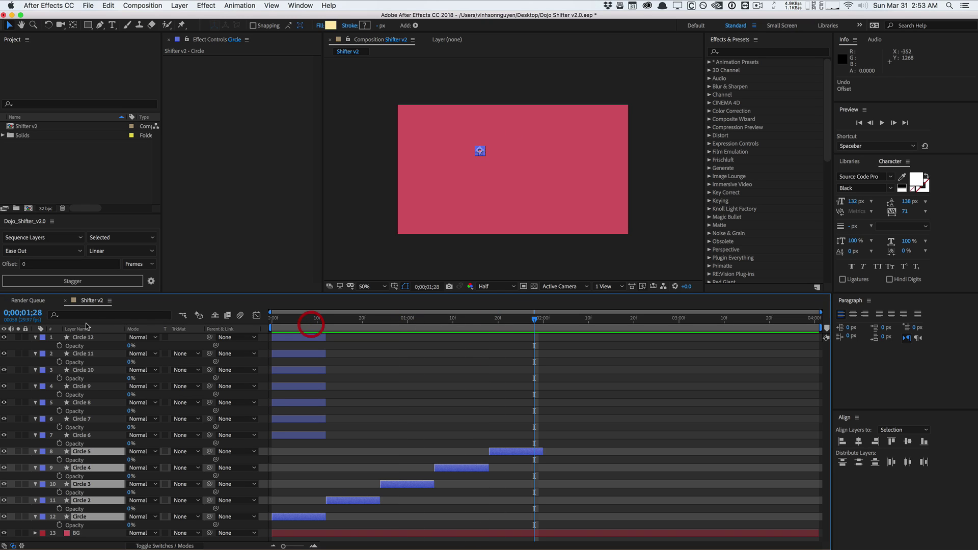
key("super+z")
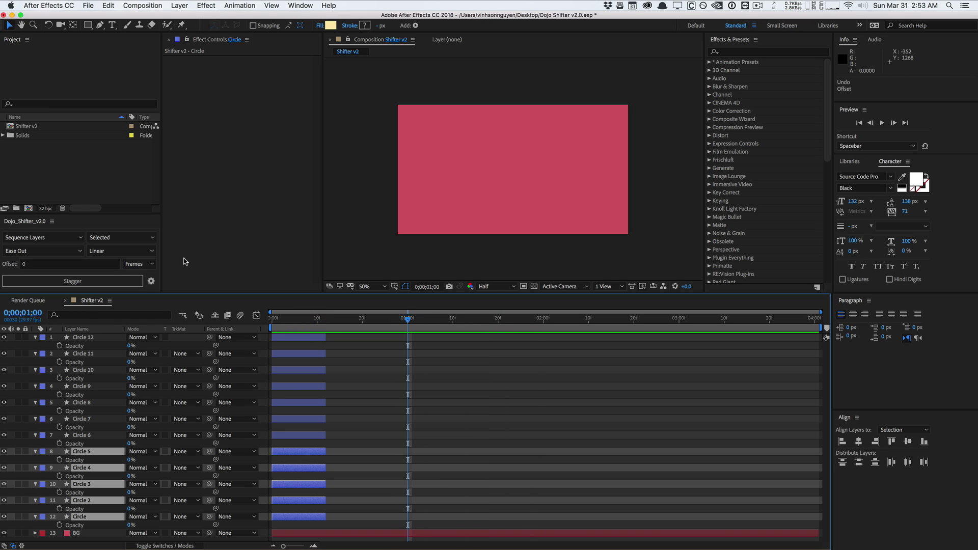
left_click(63, 238)
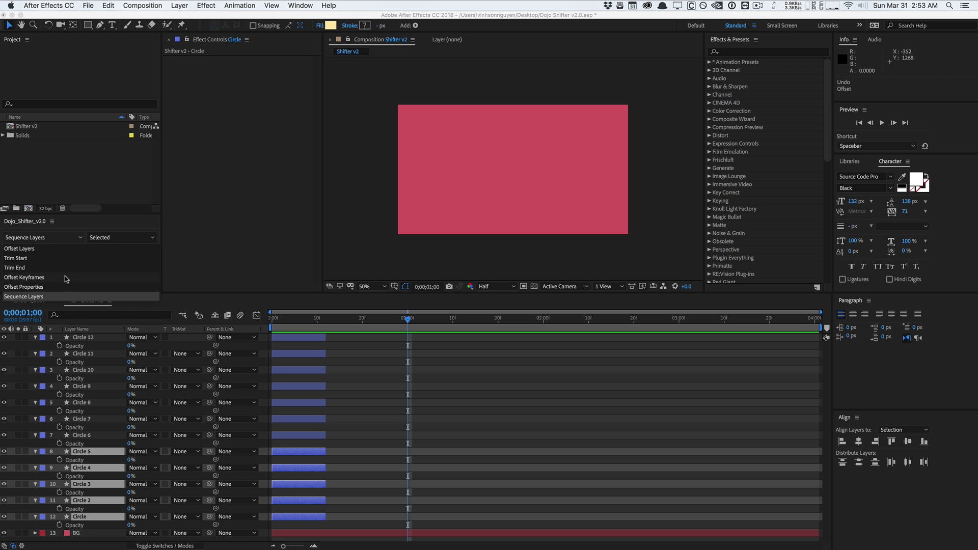
left_click(93, 225)
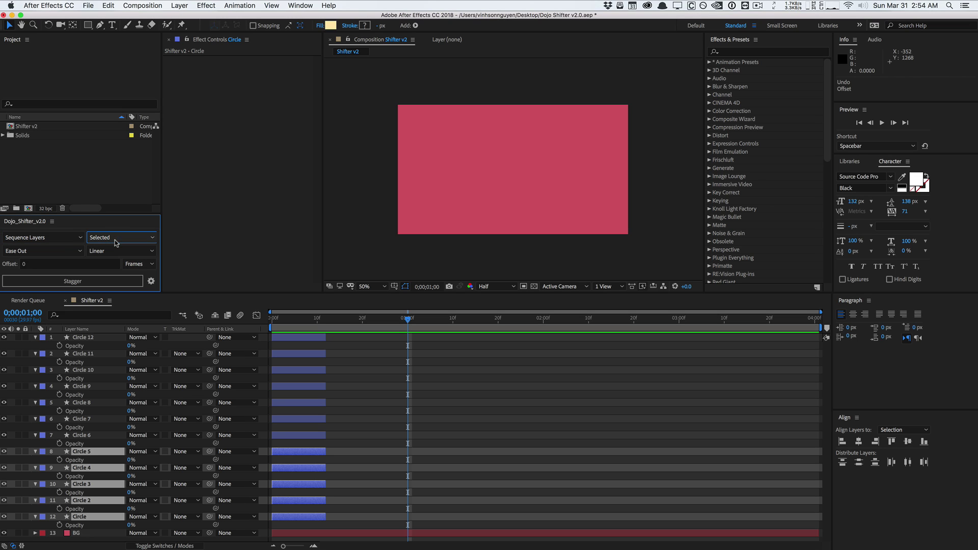
- Set the current time to 0;00;00;11 and select only the Circle 9 layer
left_click(299, 316)
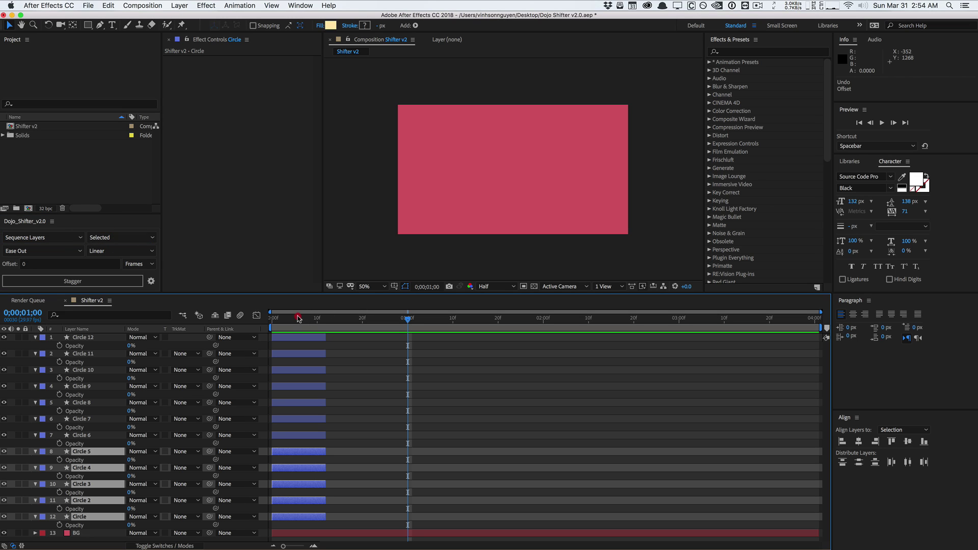
left_click_drag(315, 315, 322, 313)
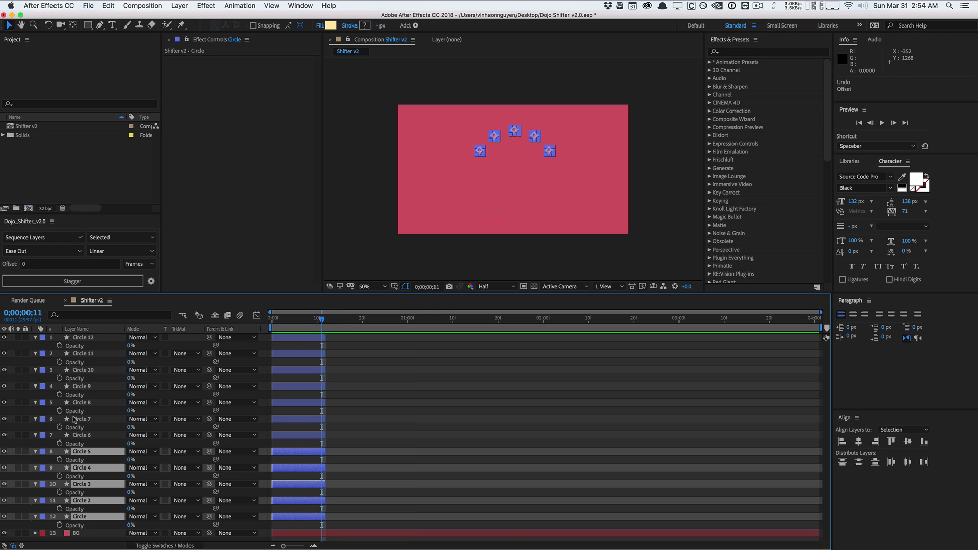
left_click(91, 387)
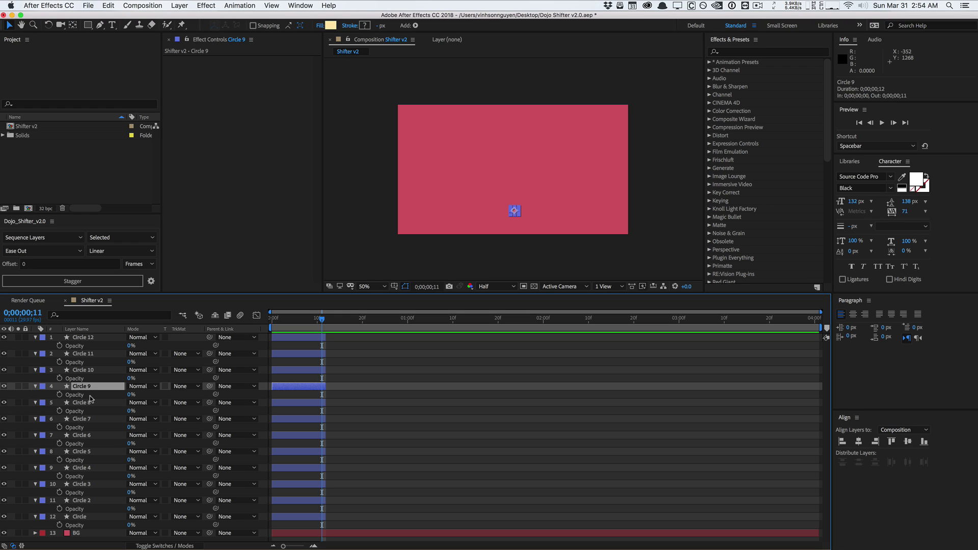
- Set the stagger's order of process to Random and view the unit choices for the offset
left_click(118, 238)
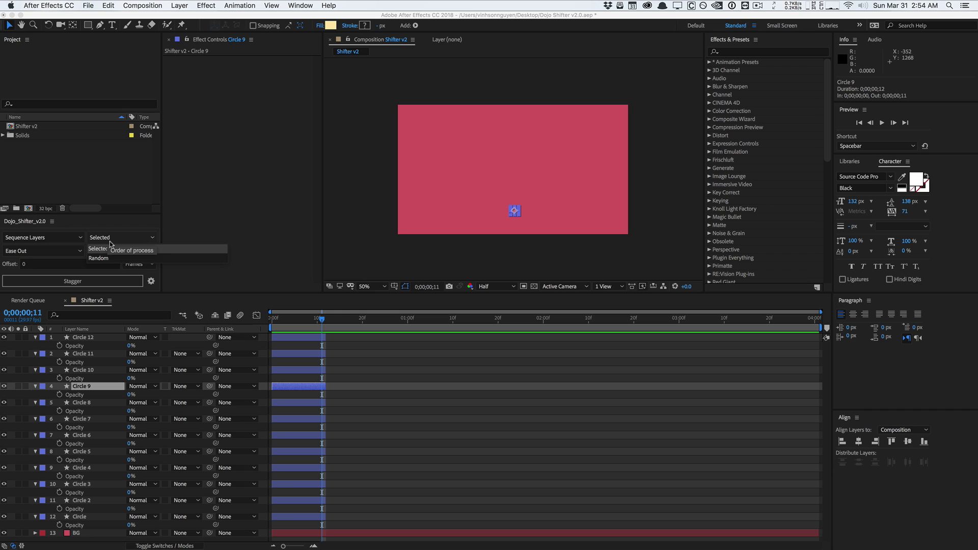
left_click(114, 257)
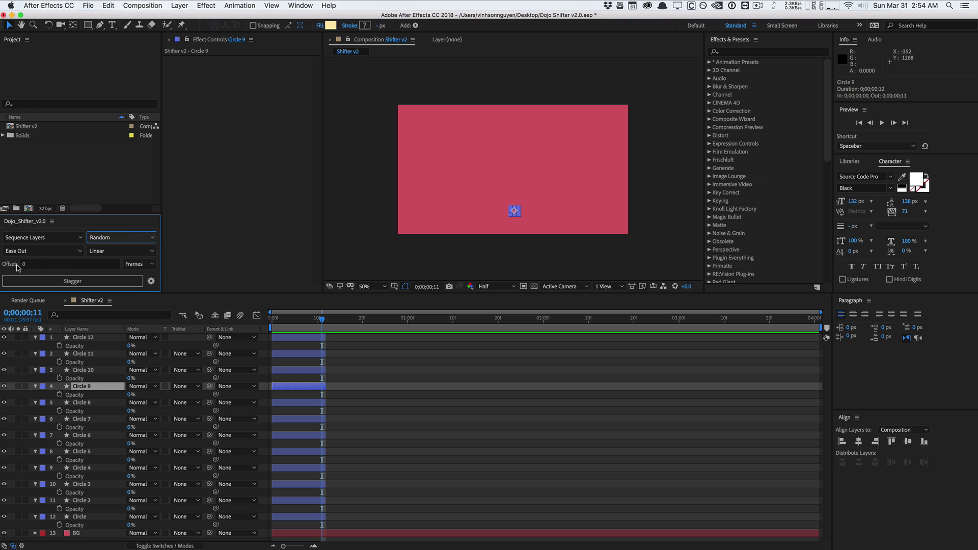
left_click(136, 264)
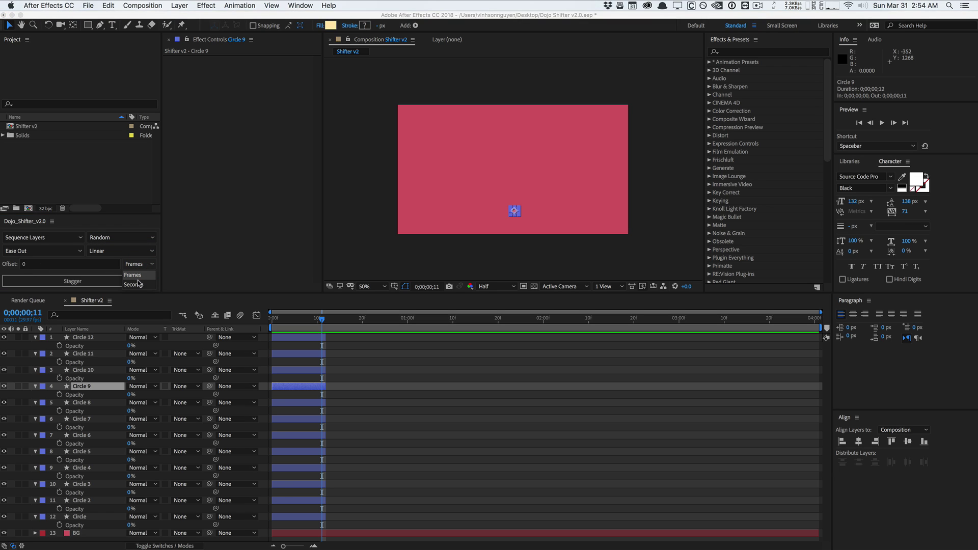
left_click(60, 263)
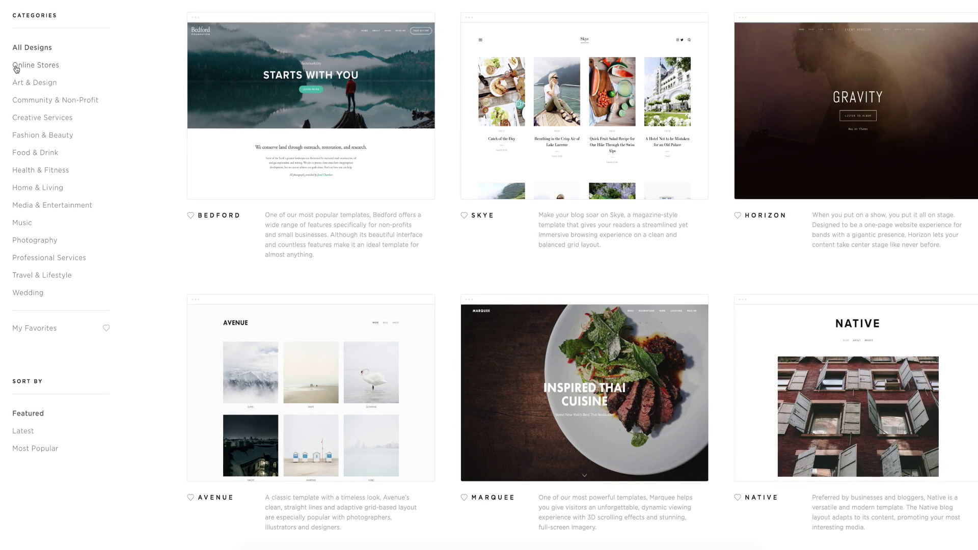
- Browse the website template gallery by the Online Stores, Art & Design, and Community & Non-Profit categories
left_click(15, 66)
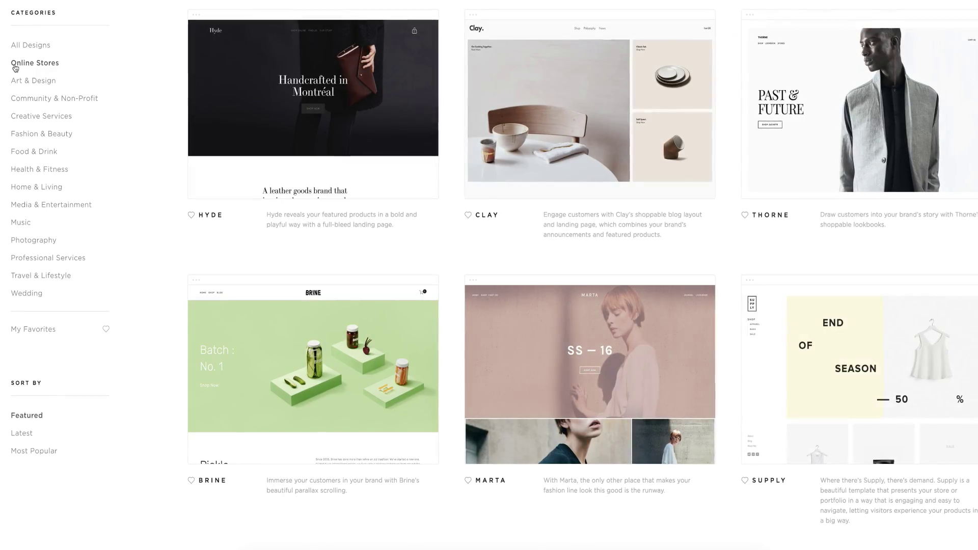
left_click(14, 77)
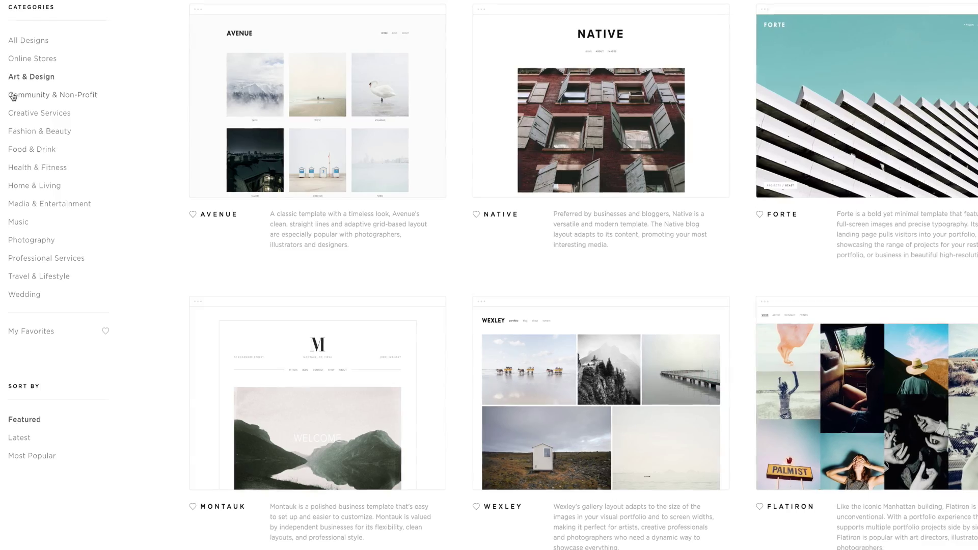
left_click(14, 96)
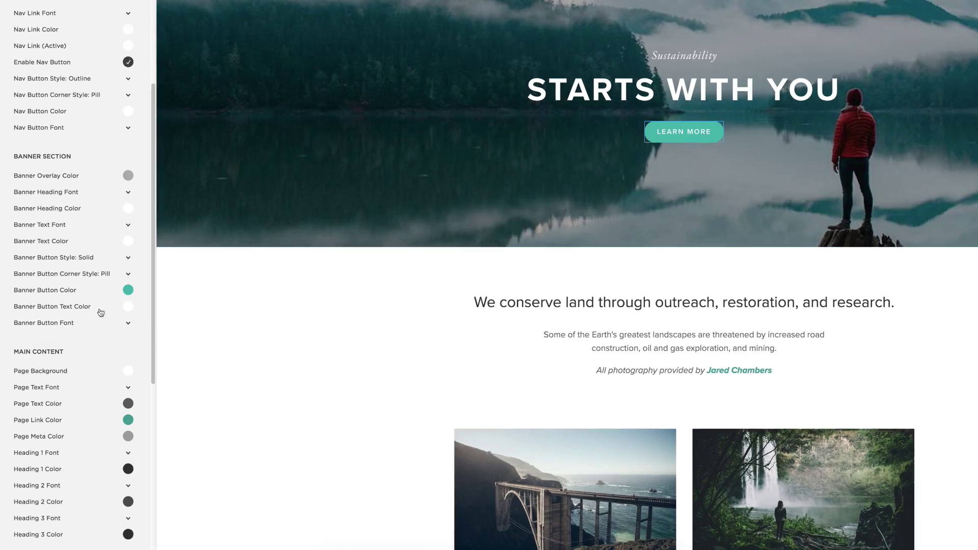
- Change the website's Banner Button Color to dark gray and open the Page Link Color setting
left_click(129, 290)
left_click_drag(72, 225, 80, 225)
left_click_drag(41, 302, 31, 292)
scroll(148, 369, "down", 2)
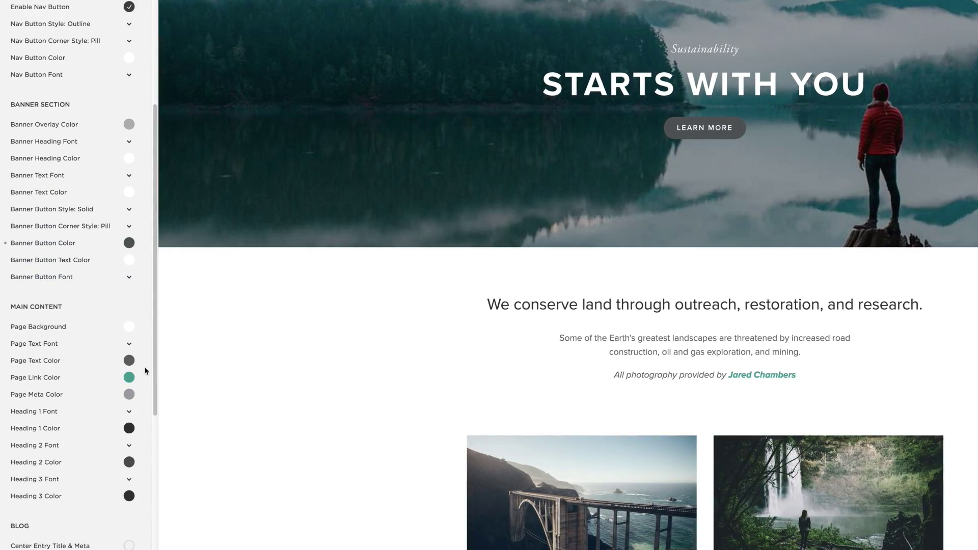
left_click(131, 376)
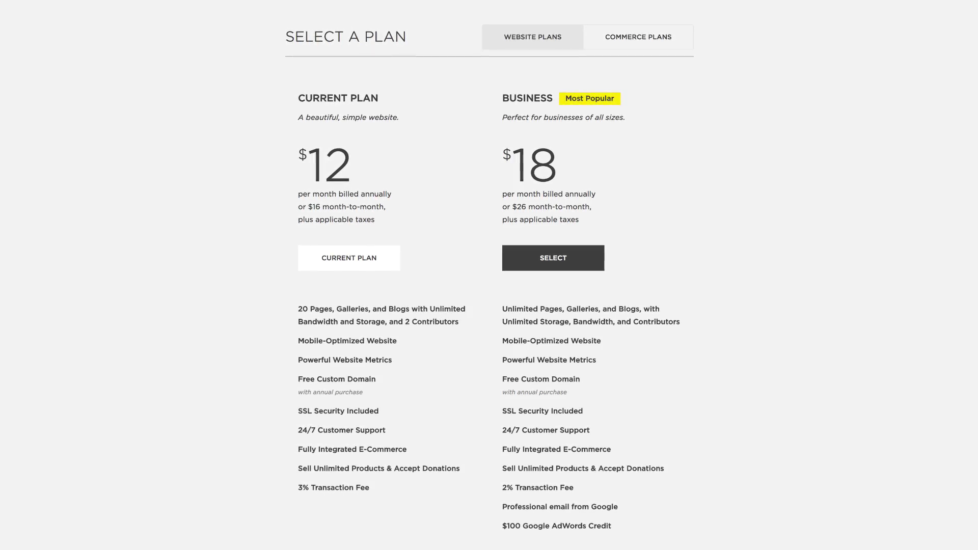